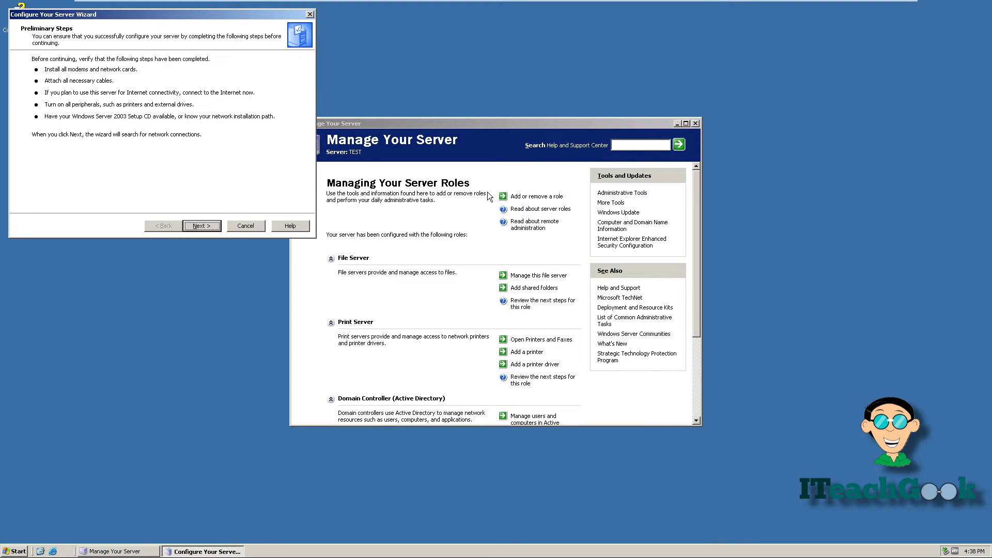
Step: Add the Application server (IIS, ASP.NET) role without FrontPage Server Extensions or ASP.NET, and finish the wizard
{"action": "left_click", "coordinate": [214, 225]}
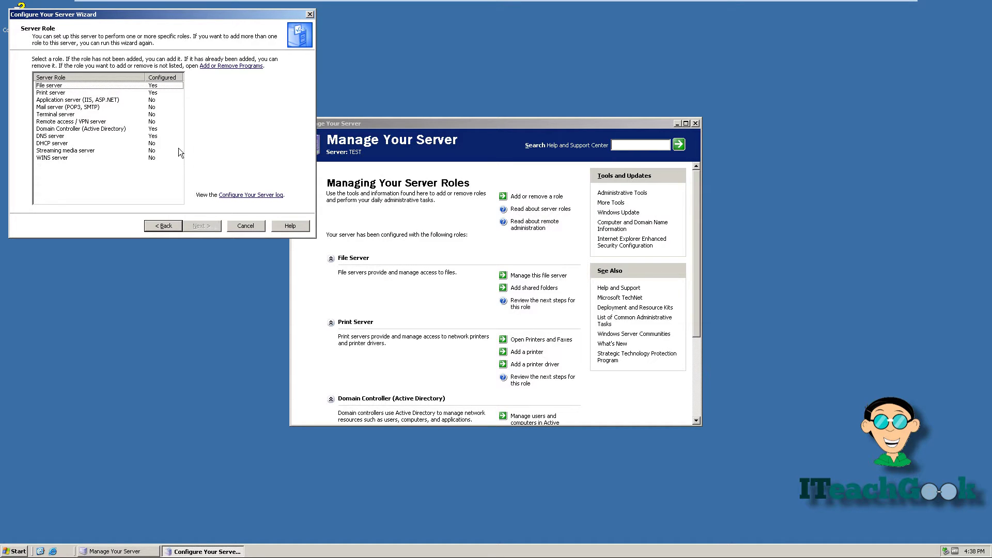
{"action": "left_click", "coordinate": [146, 100]}
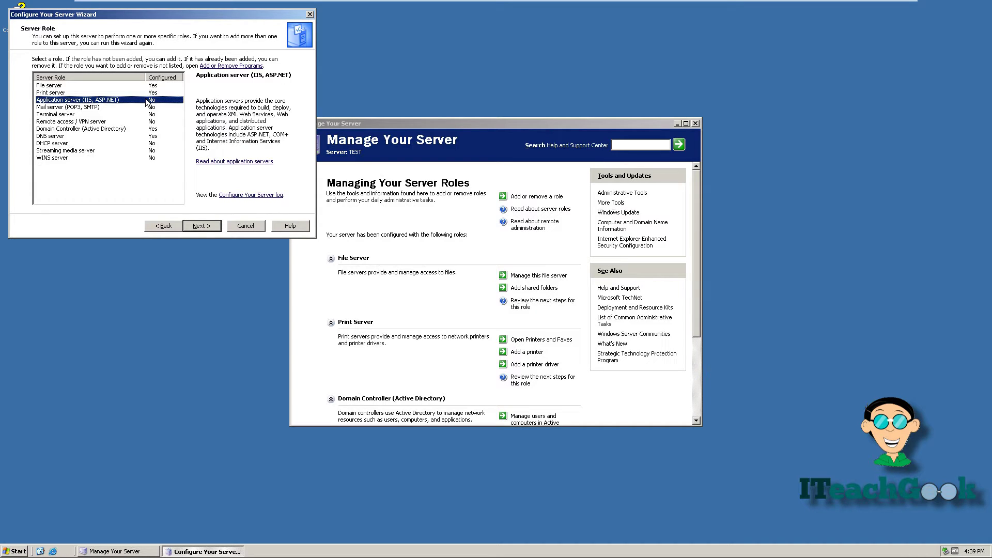
{"action": "left_click", "coordinate": [197, 226]}
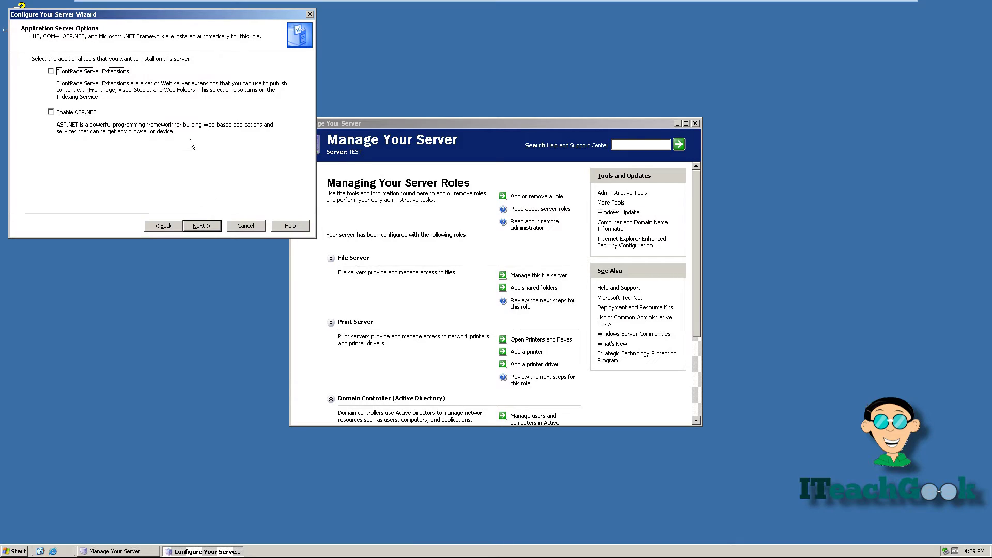
{"action": "left_click", "coordinate": [197, 224]}
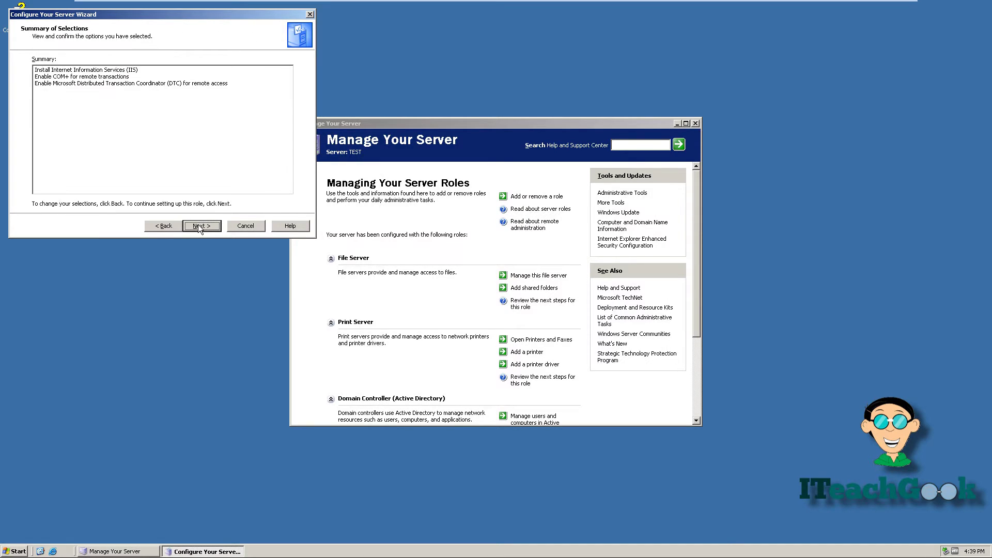
{"action": "left_click", "coordinate": [198, 224]}
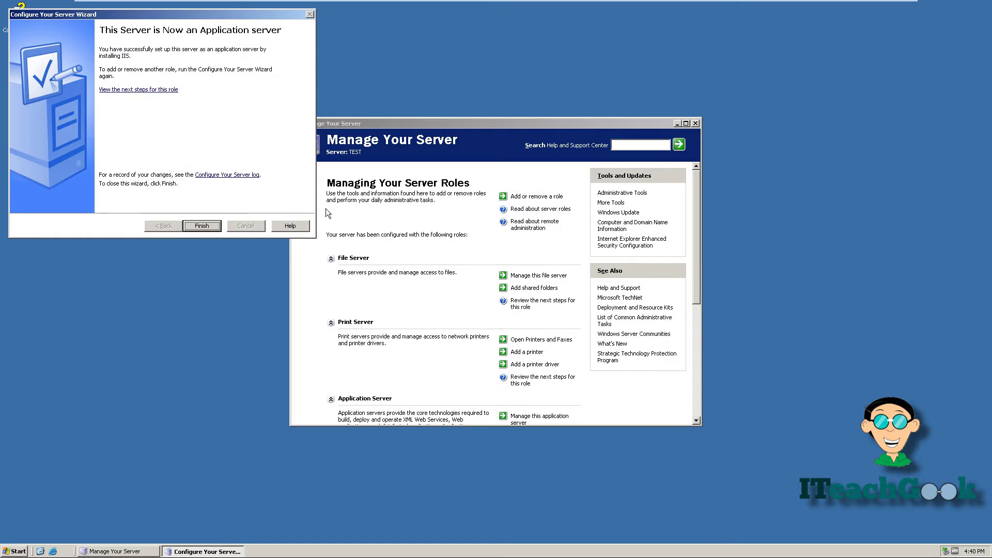
{"action": "left_click", "coordinate": [201, 226]}
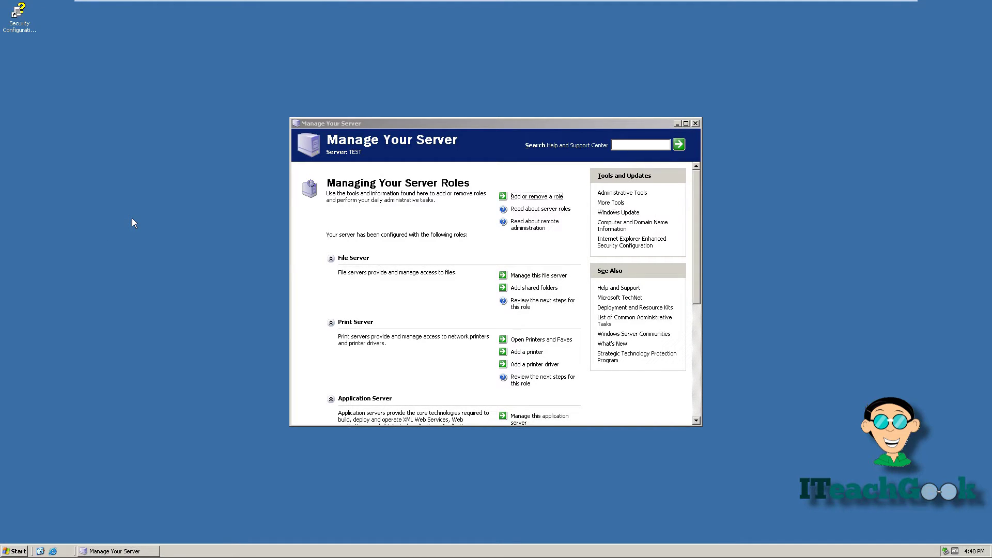
Step: Open Internet Information Services (IIS) Manager from the administrative tools and move its window toward the middle of the desktop
{"action": "left_click", "coordinate": [14, 549]}
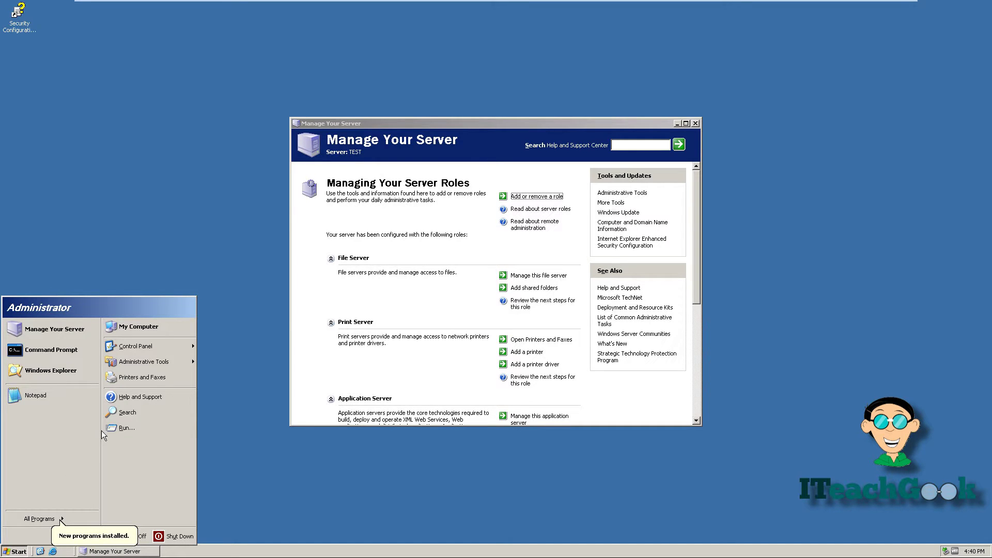
{"action": "mouse_move", "coordinate": [137, 368]}
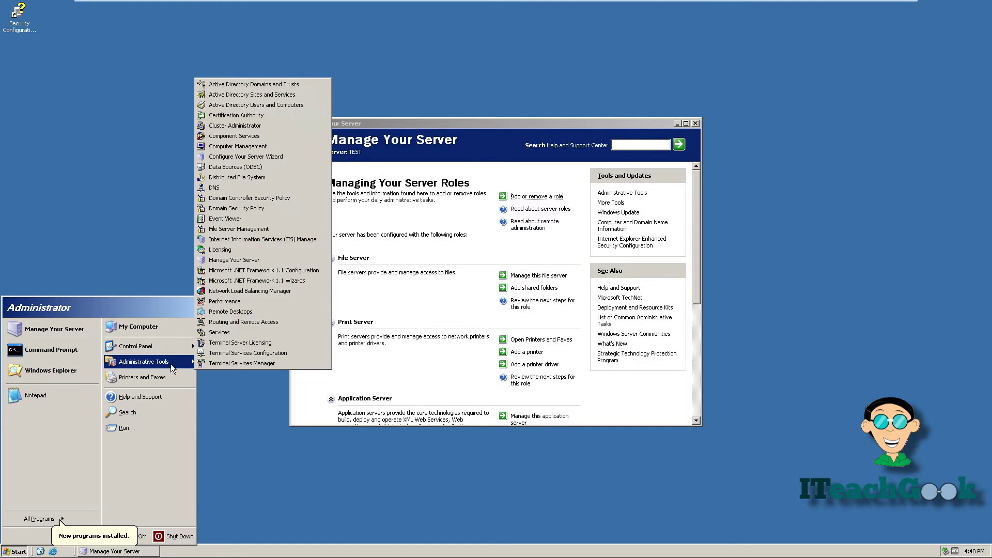
{"action": "left_click", "coordinate": [261, 240]}
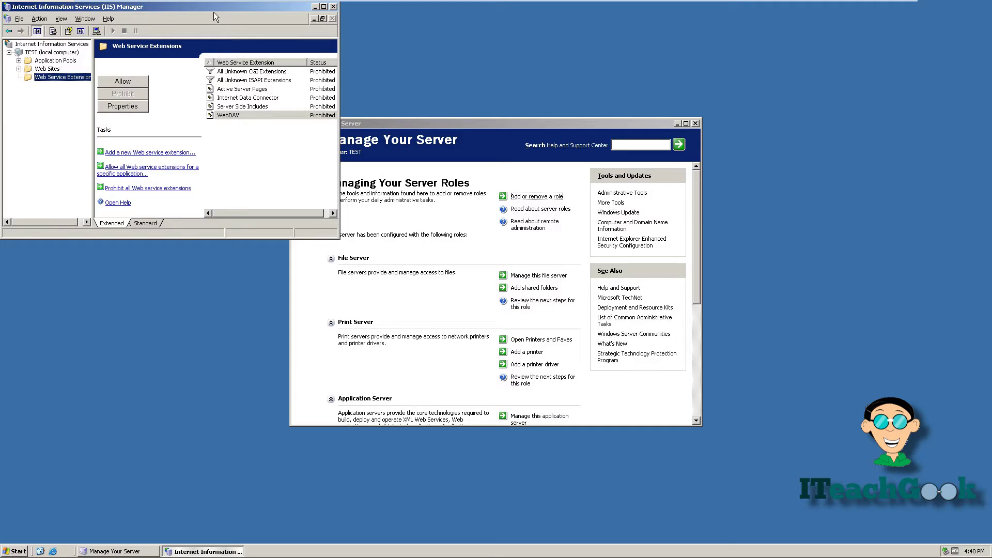
{"action": "left_click_drag", "start_coordinate": [213, 8], "coordinate": [445, 170]}
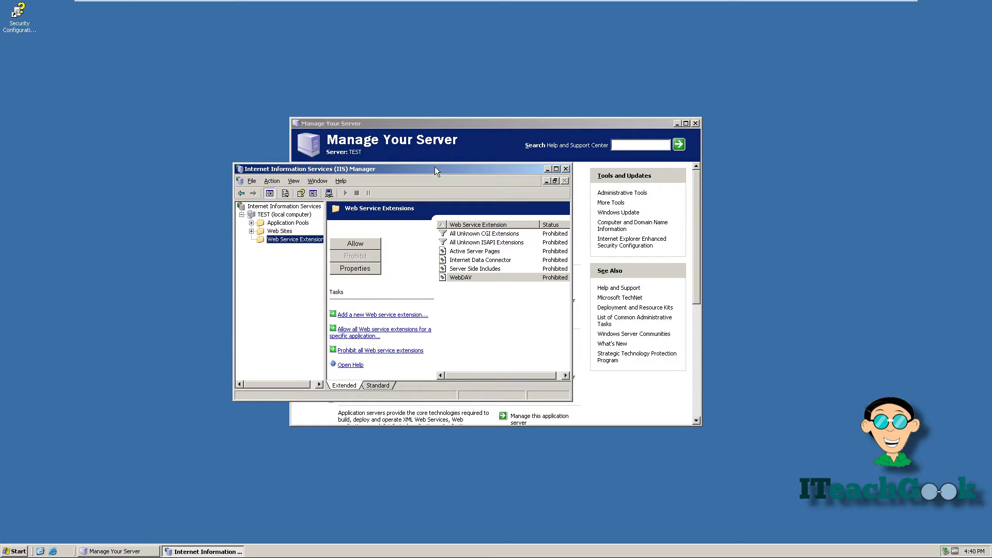
Step: Switch to Internet Explorer and browse to localhost to check the default site
{"action": "left_click", "coordinate": [52, 551]}
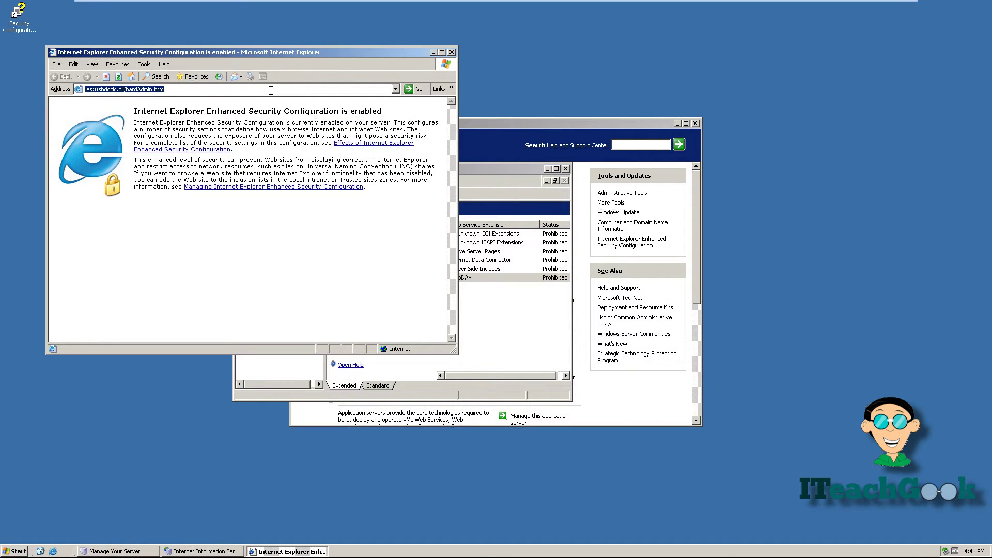
{"action": "type", "text": "localh"}
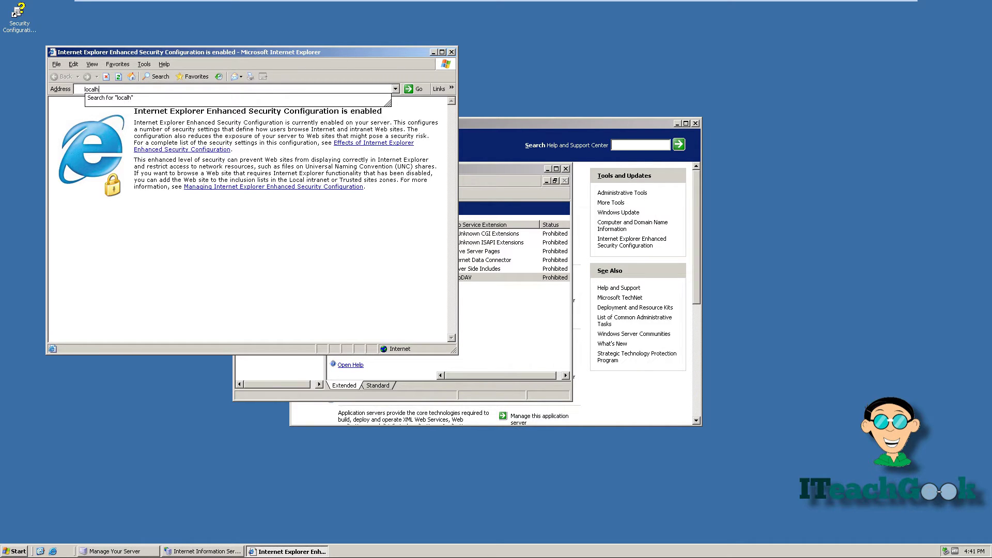
{"action": "type", "text": "ost"}
{"action": "key", "text": "Return"}
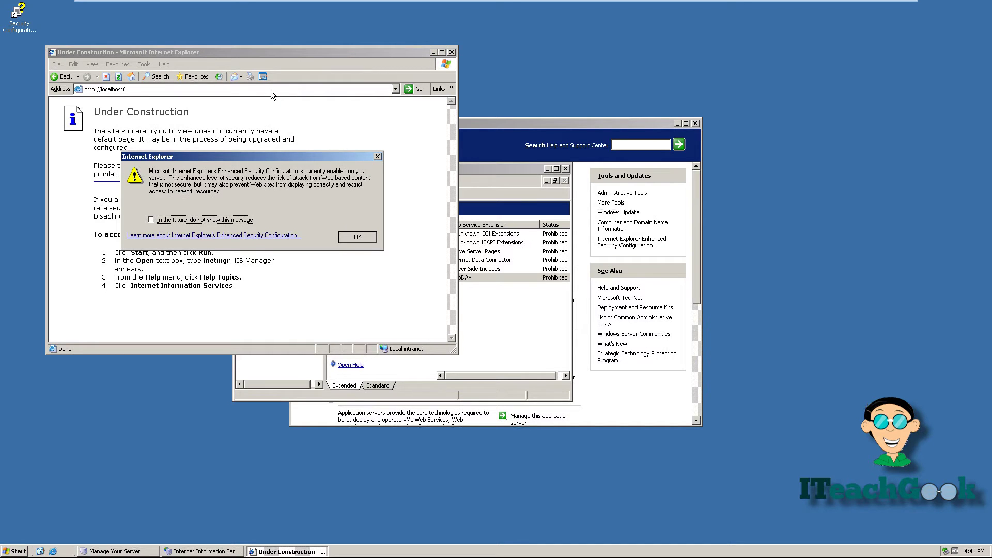
Step: Dismiss the Enhanced Security Configuration message with future display turned off, and close the browser
{"action": "left_click", "coordinate": [250, 221]}
{"action": "left_click", "coordinate": [350, 238]}
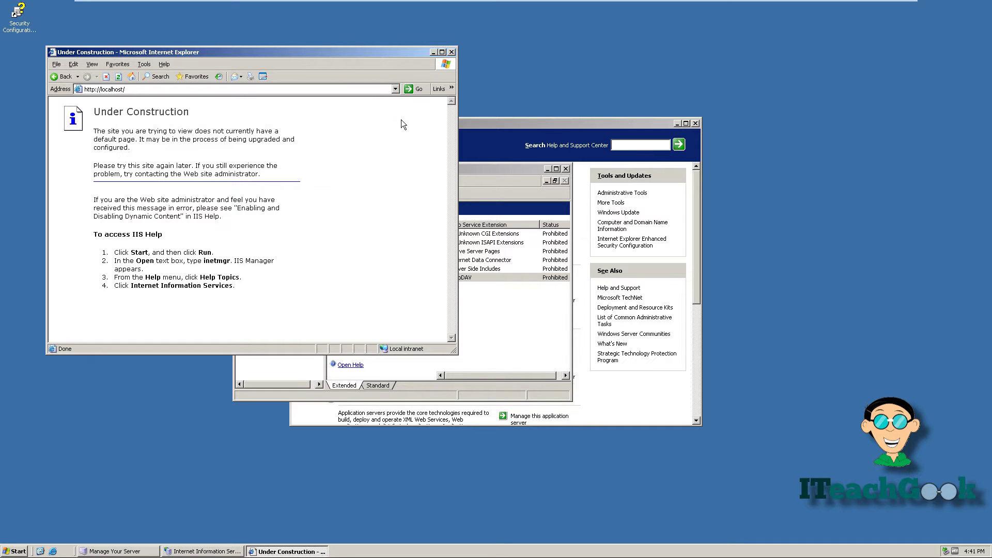
{"action": "left_click", "coordinate": [452, 52]}
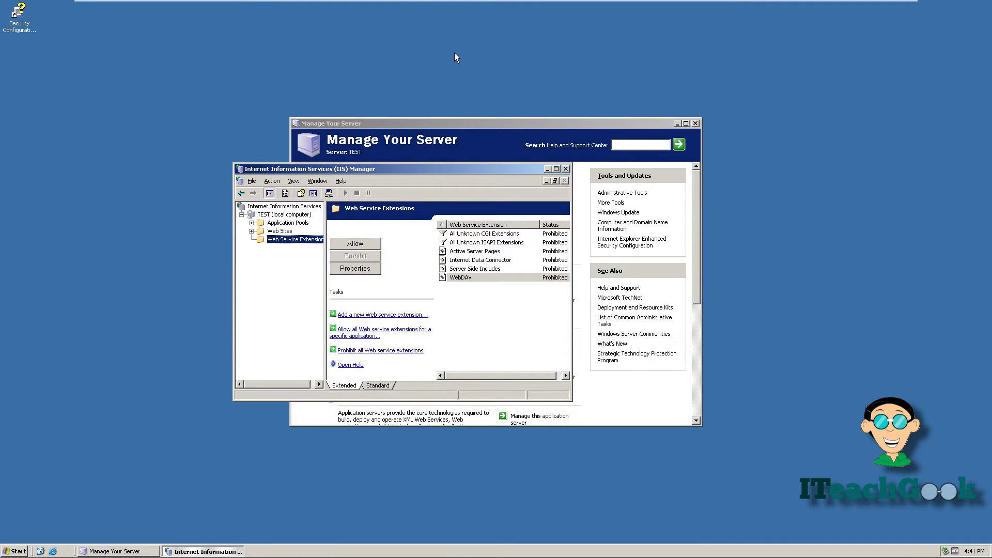
Step: Expand Application Pools and Web Sites in IIS Manager and view the contents of Default Web Site
{"action": "left_click", "coordinate": [287, 225]}
{"action": "double_click", "coordinate": [287, 226]}
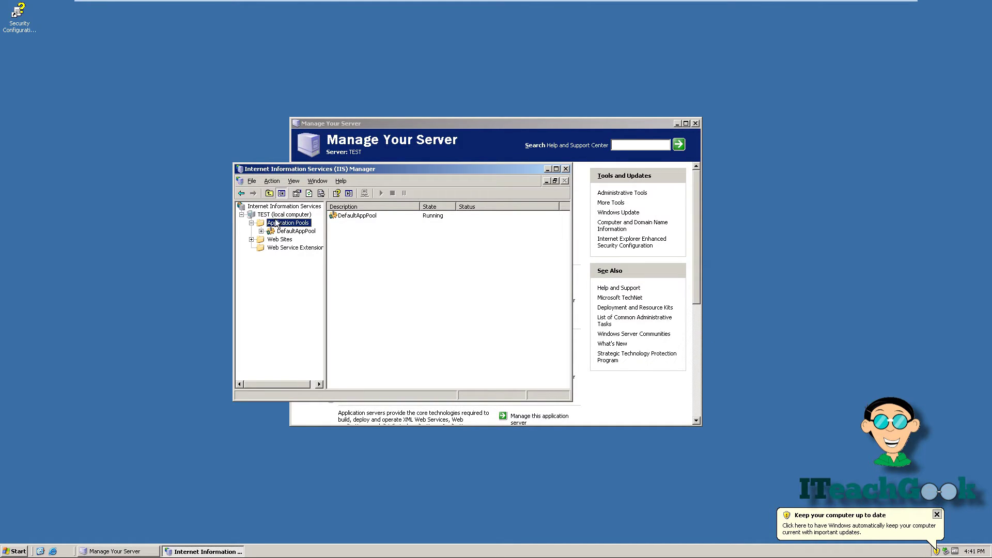
{"action": "left_click", "coordinate": [251, 240]}
{"action": "left_click", "coordinate": [273, 248]}
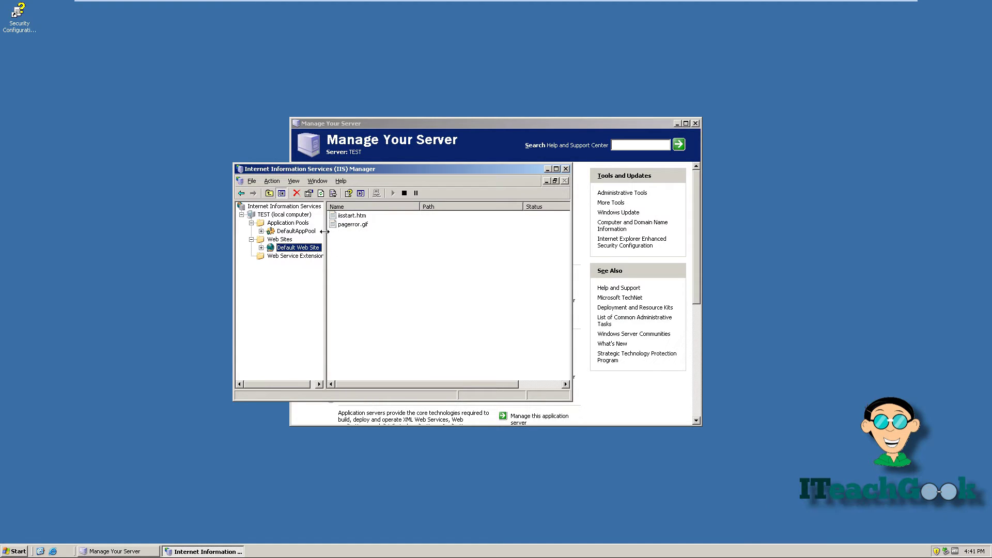
Step: Switch to My Computer and open the folder C:\Inetpub\wwwroot
{"action": "left_click", "coordinate": [17, 551]}
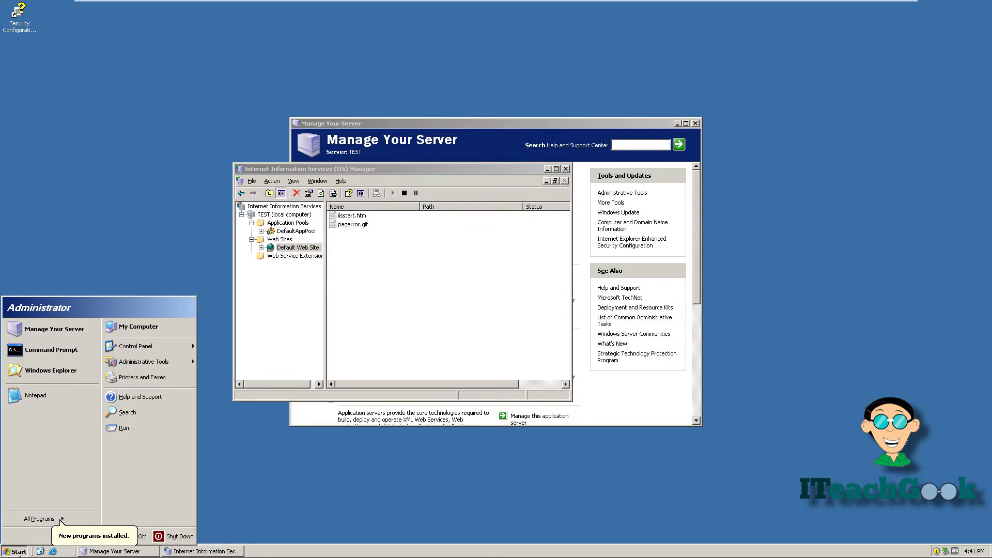
{"action": "left_click", "coordinate": [166, 328]}
{"action": "double_click", "coordinate": [52, 104]}
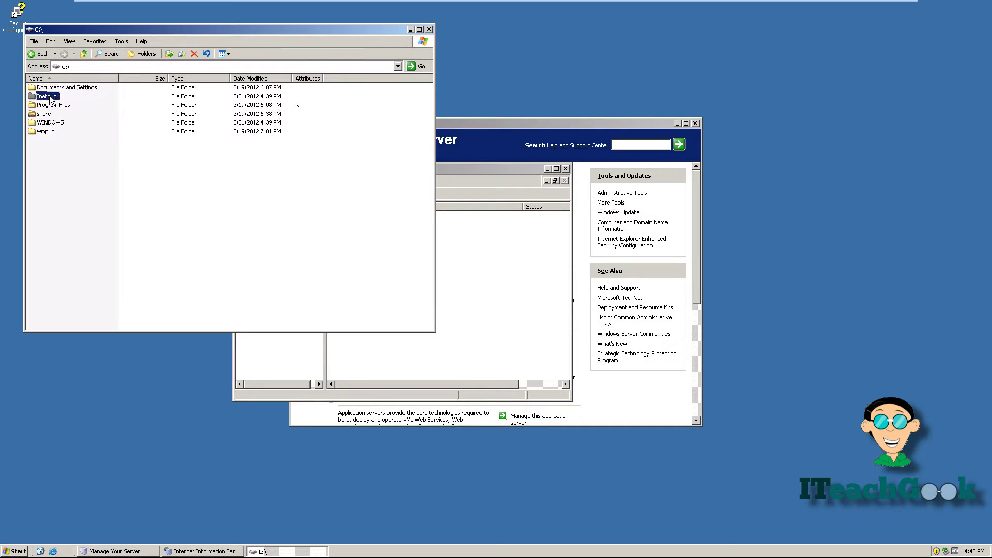
{"action": "double_click", "coordinate": [49, 96]}
{"action": "double_click", "coordinate": [52, 97]}
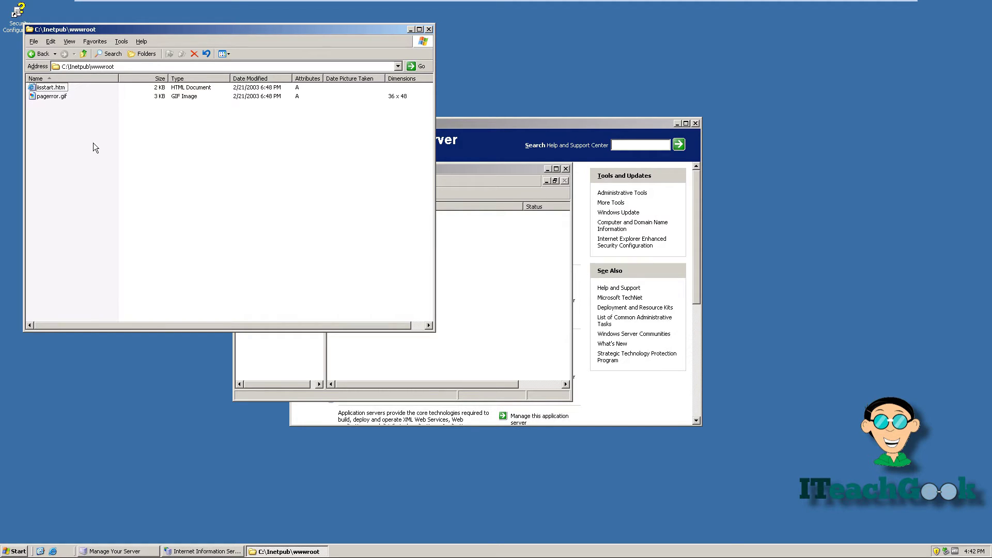
Step: Delete iisstart.htm and pagerror.gif from the wwwroot folder, sending both to the Recycle Bin
{"action": "left_click_drag", "start_coordinate": [93, 143], "coordinate": [52, 86]}
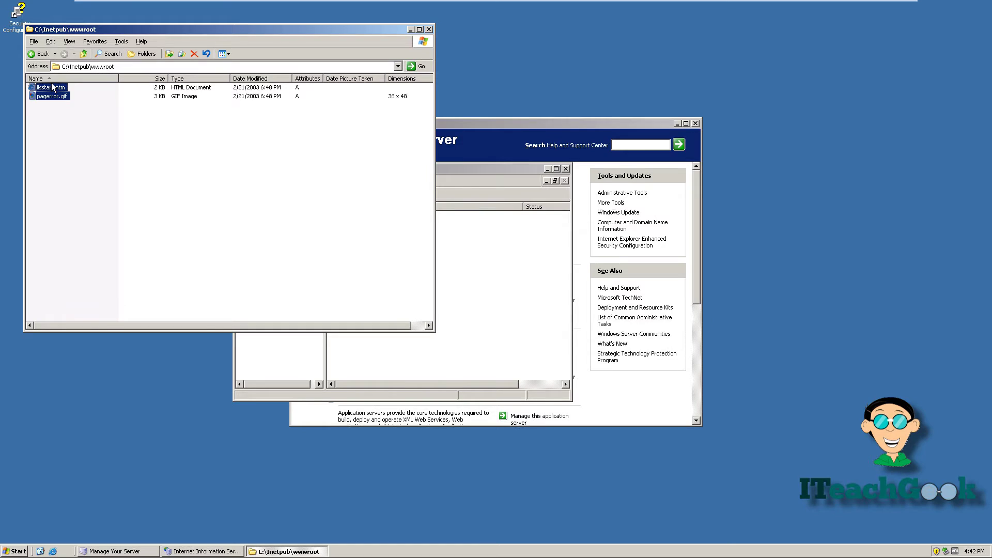
{"action": "key", "text": "Delete"}
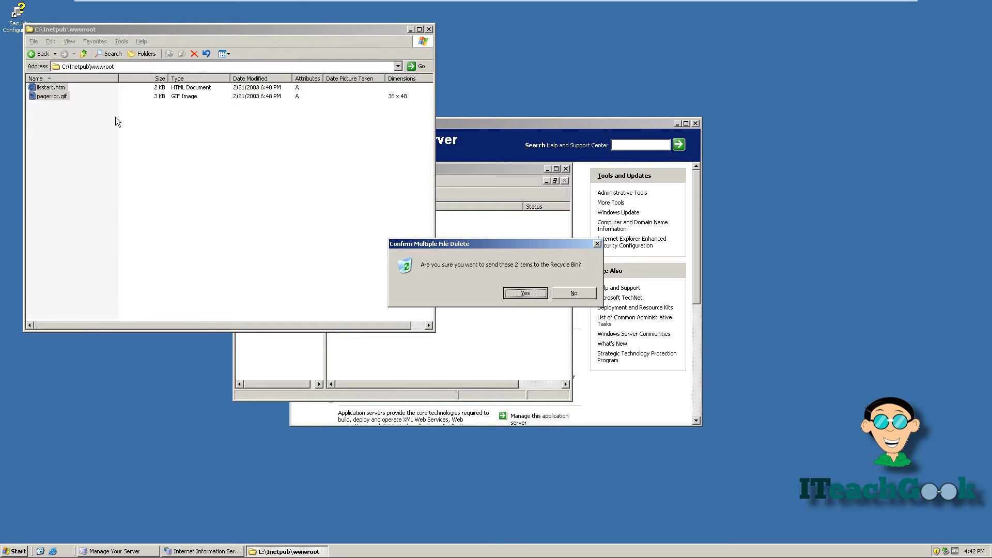
{"action": "left_click", "coordinate": [519, 292]}
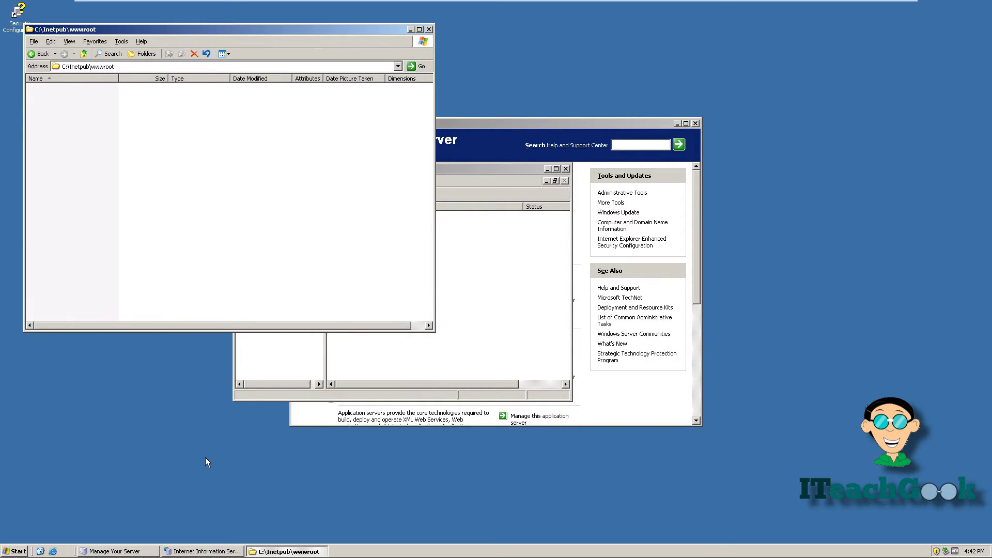
Step: Switch to Notepad and write a three-line page: "<html>", "I work" and "</html>"
{"action": "left_click", "coordinate": [13, 551]}
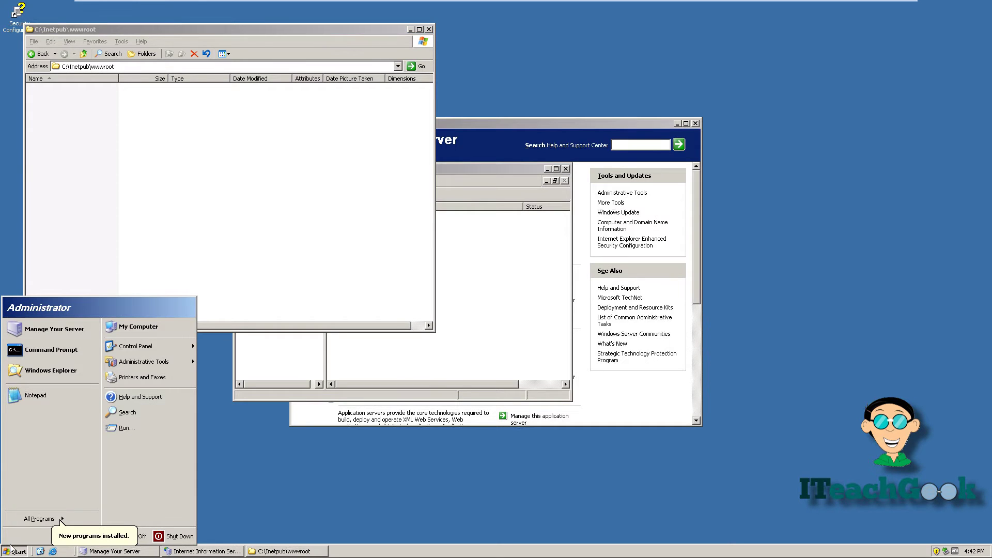
{"action": "left_click", "coordinate": [29, 397]}
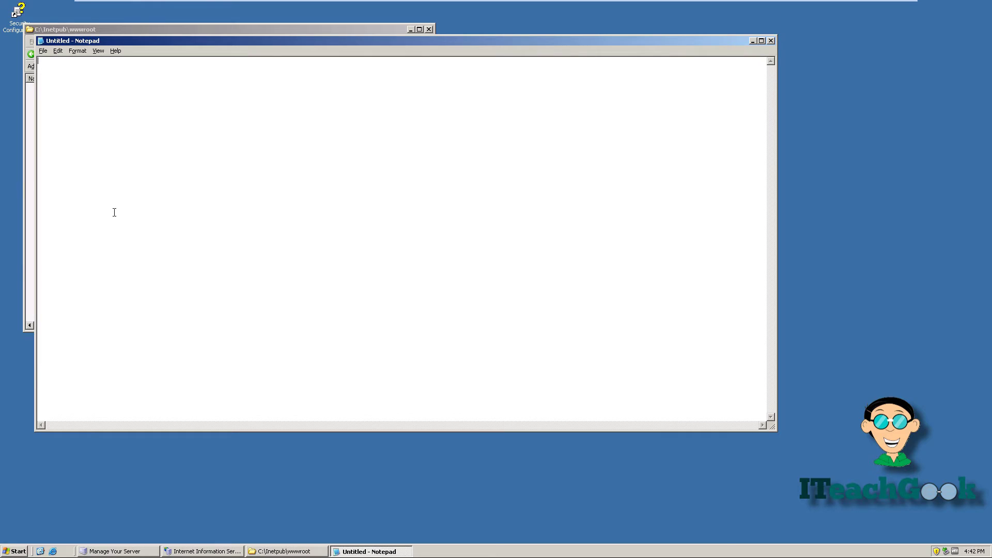
{"action": "type", "text": "<html> I Work"}
{"action": "key", "text": "Return"}
{"action": "type", "text": "</html>"}
Step: Start saving the page under a new name, with file type All Files and file name index.html
{"action": "left_click", "coordinate": [43, 51]}
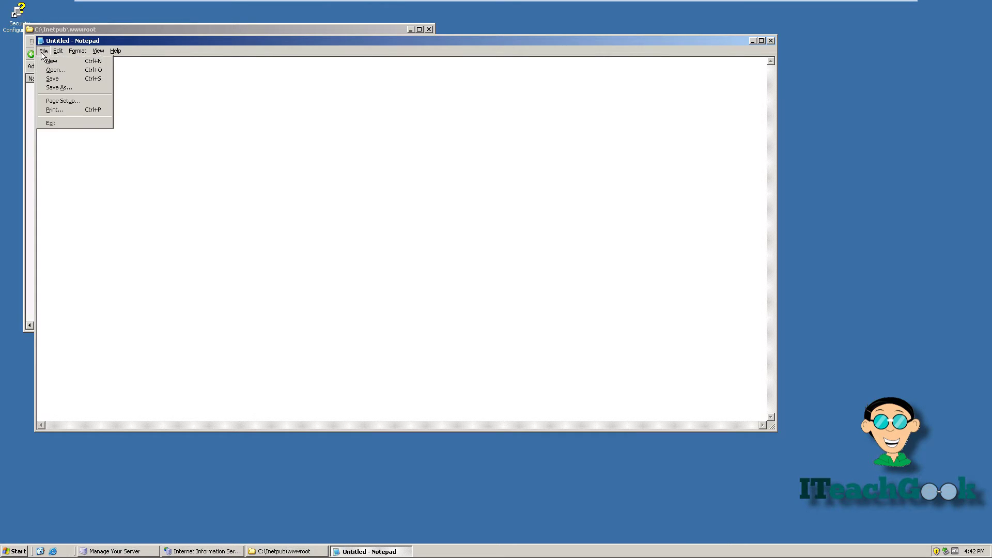
{"action": "left_click", "coordinate": [59, 87]}
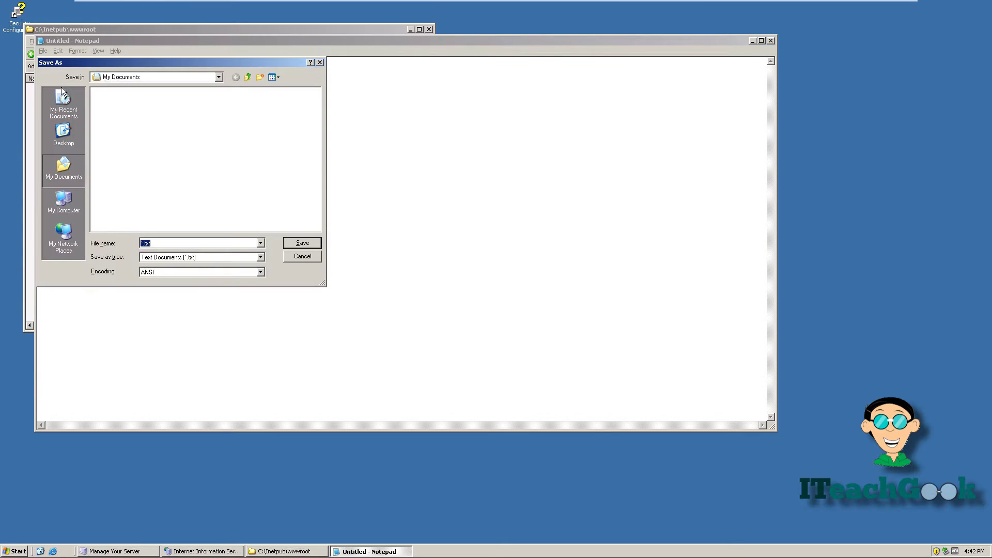
{"action": "left_click", "coordinate": [259, 258]}
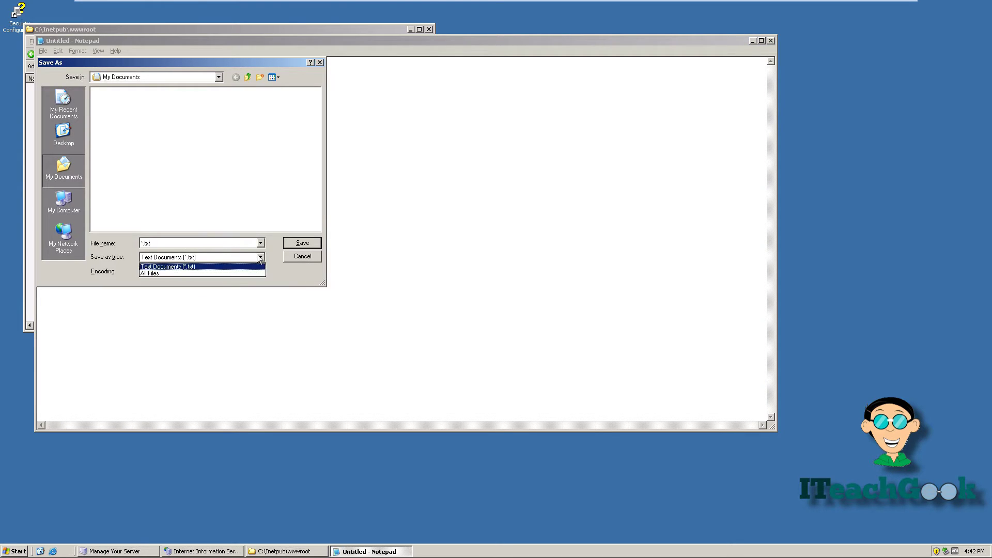
{"action": "left_click", "coordinate": [237, 272]}
{"action": "left_click", "coordinate": [213, 242]}
{"action": "type", "text": "index.html"}
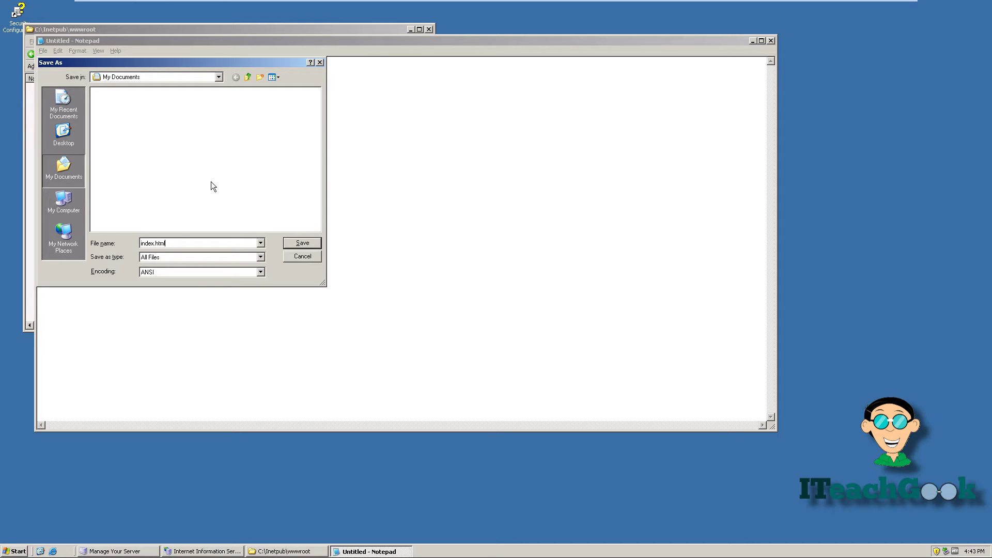
Step: Choose C:\Inetpub\wwwroot as the destination folder and save the file there
{"action": "left_click", "coordinate": [63, 202]}
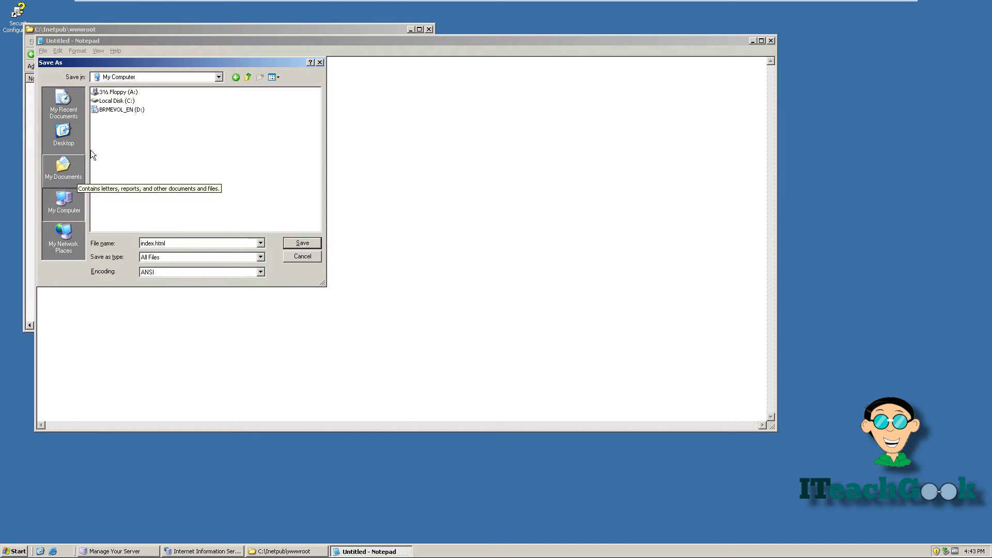
{"action": "double_click", "coordinate": [115, 101]}
{"action": "double_click", "coordinate": [114, 102]}
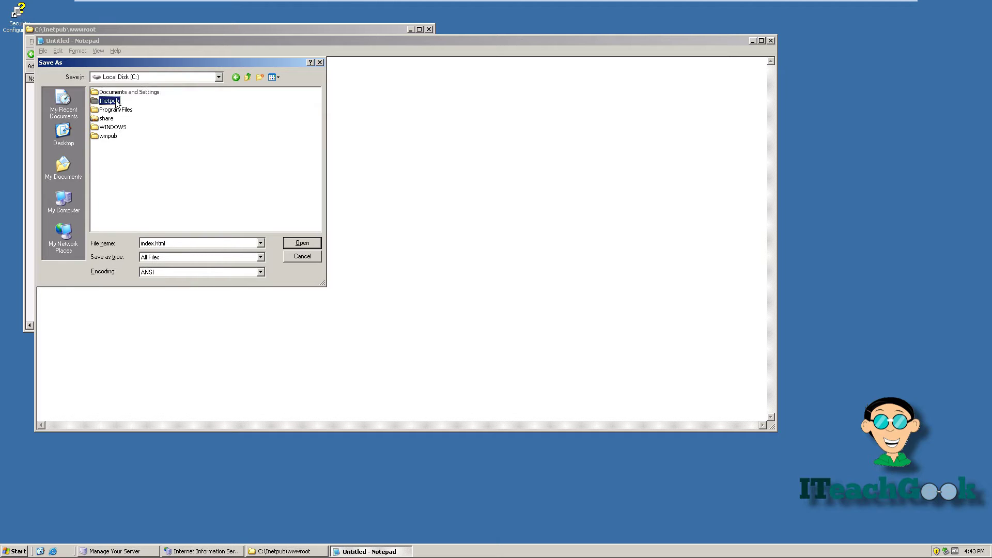
{"action": "double_click", "coordinate": [116, 101]}
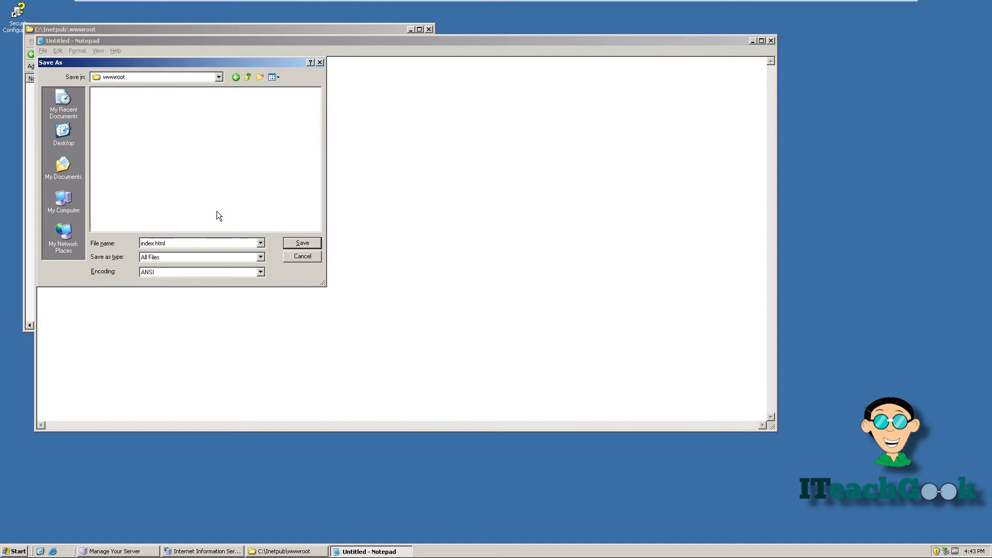
{"action": "left_click", "coordinate": [294, 243]}
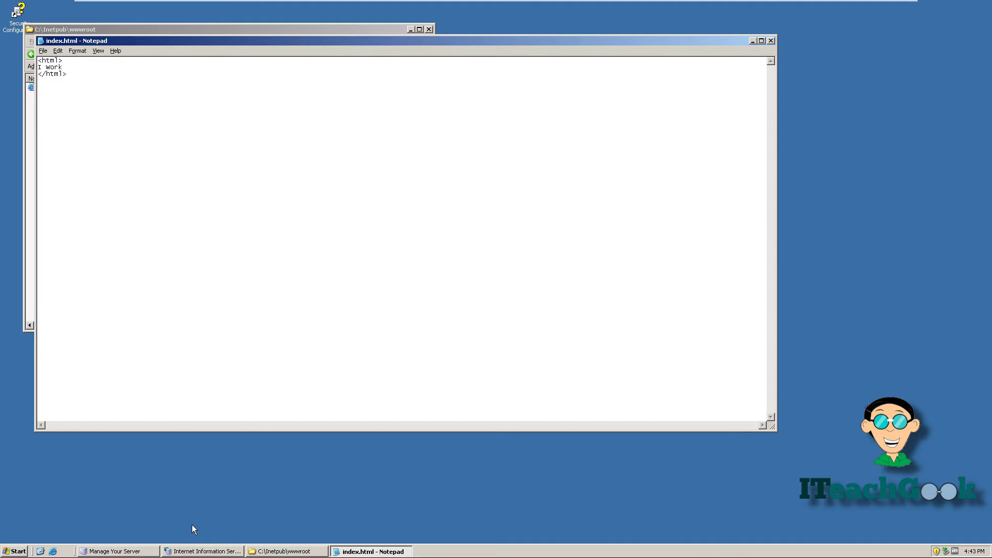
{"action": "left_click", "coordinate": [53, 550]}
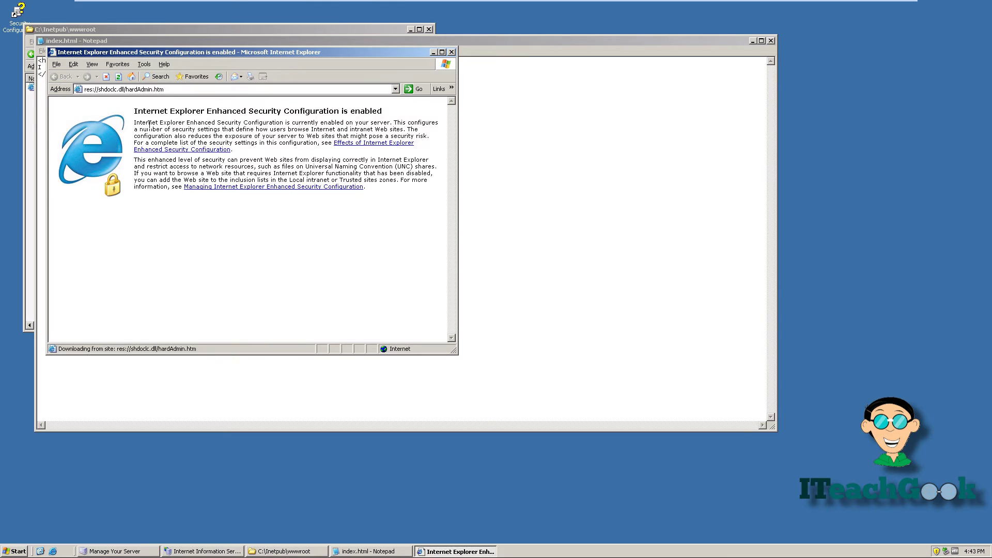
{"action": "left_click", "coordinate": [165, 90]}
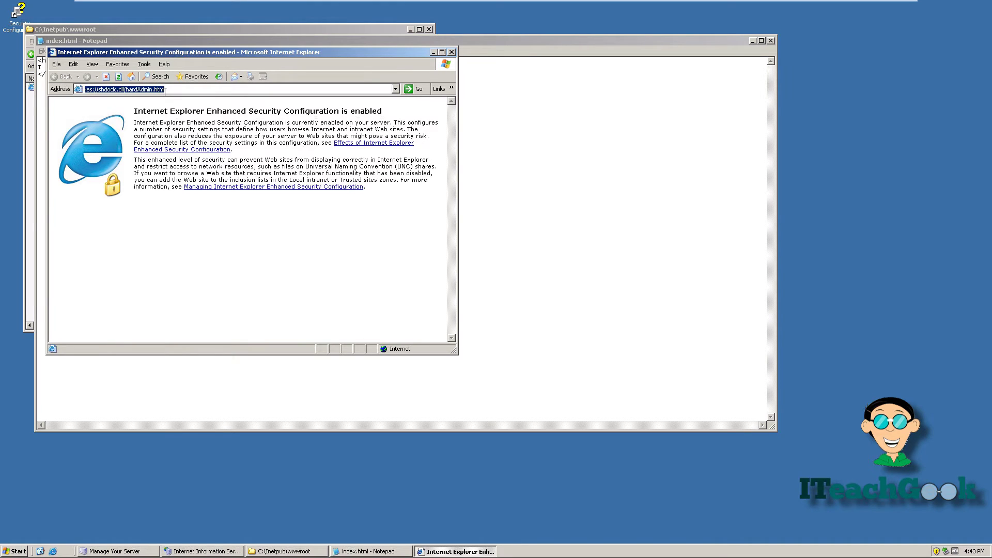
{"action": "type", "text": "l"}
{"action": "key", "text": "Down"}
{"action": "key", "text": "Down"}
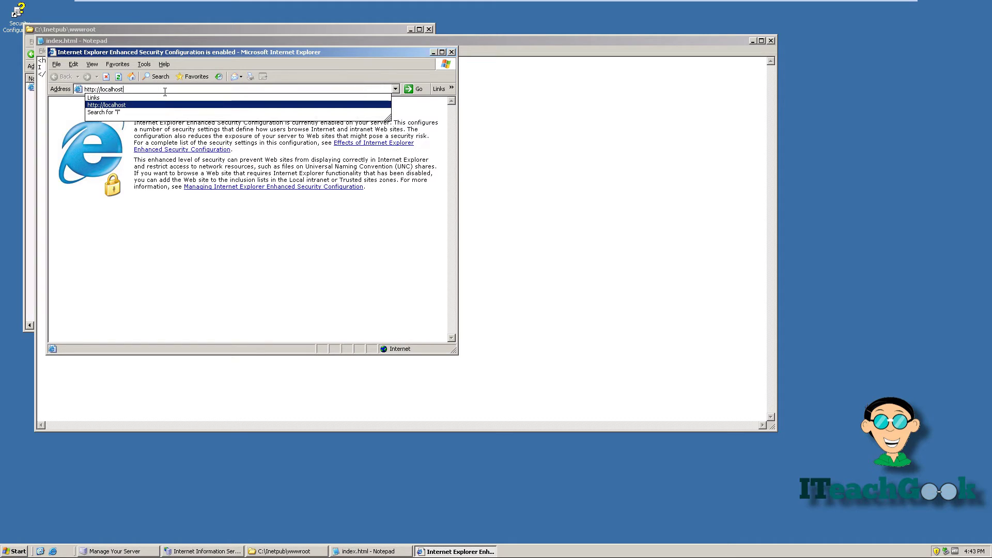
{"action": "key", "text": "Return"}
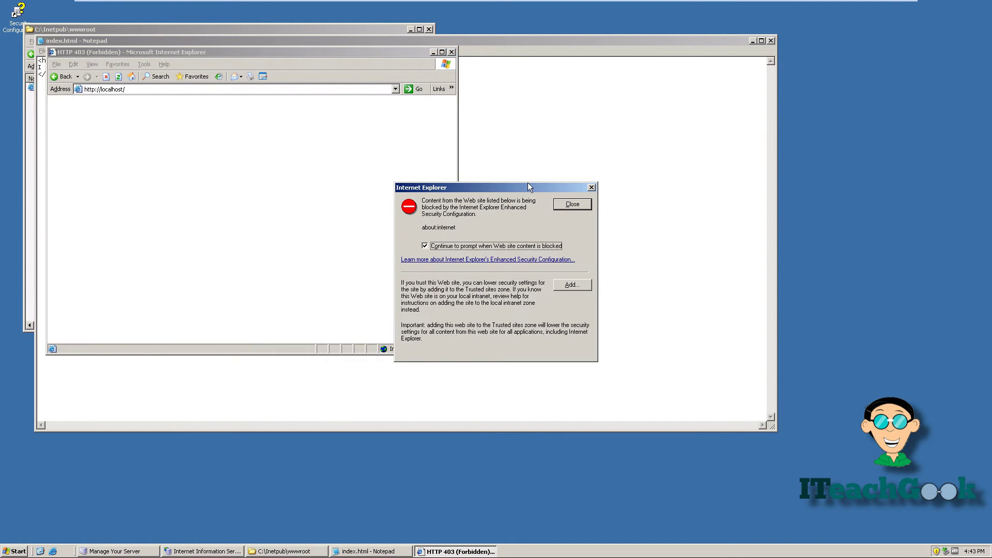
{"action": "left_click", "coordinate": [566, 207]}
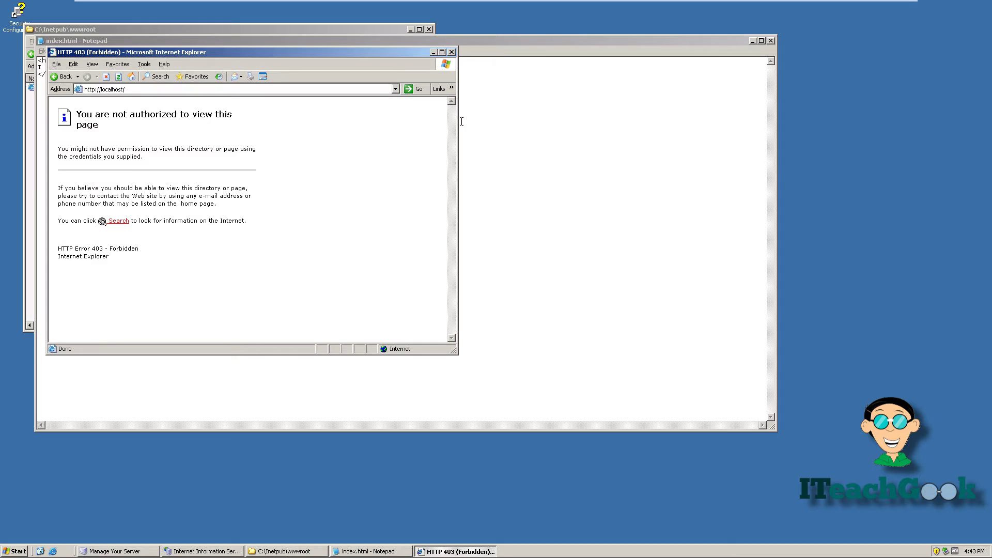
Step: Switch to IIS Manager and add index.html to the default content pages of Default Web Site
{"action": "left_click", "coordinate": [378, 32]}
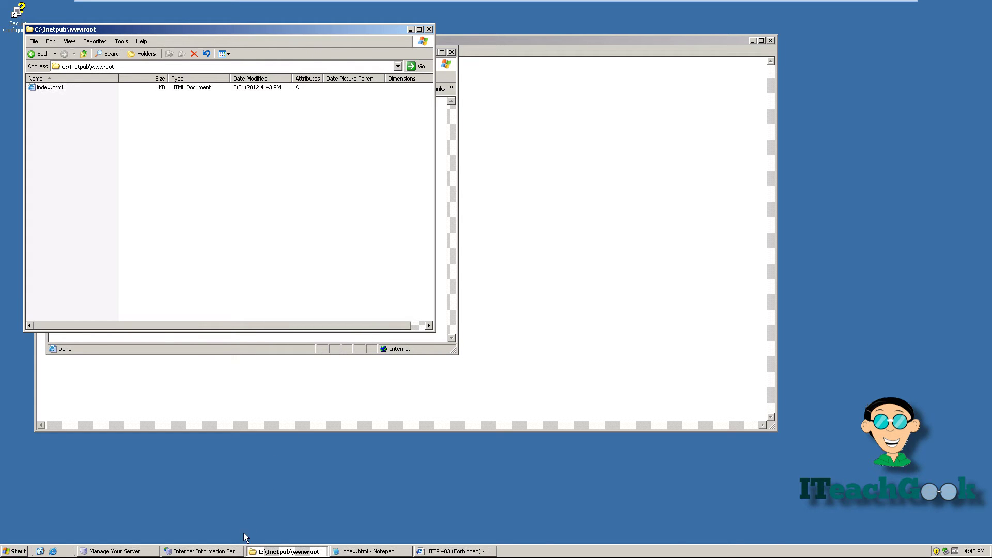
{"action": "left_click", "coordinate": [230, 551]}
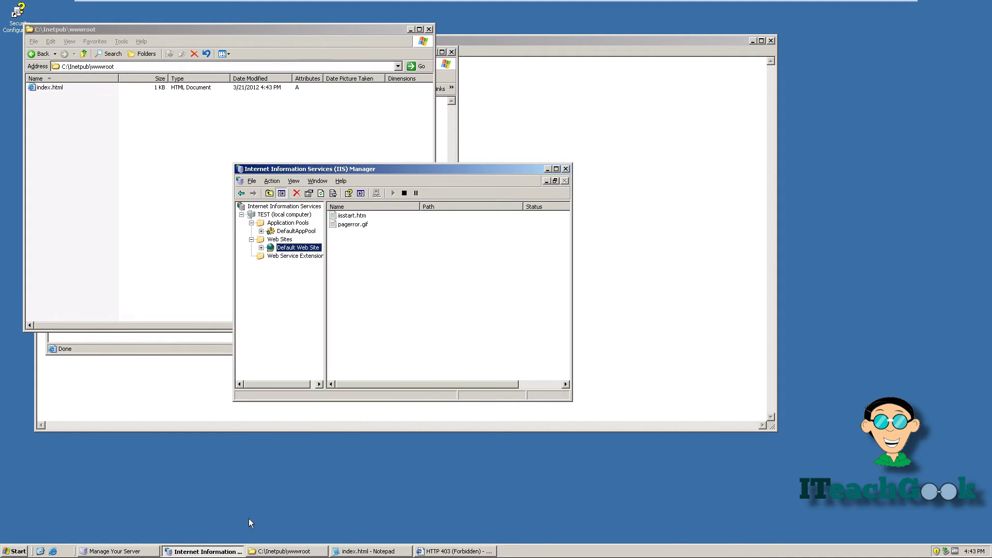
{"action": "right_click", "coordinate": [311, 250]}
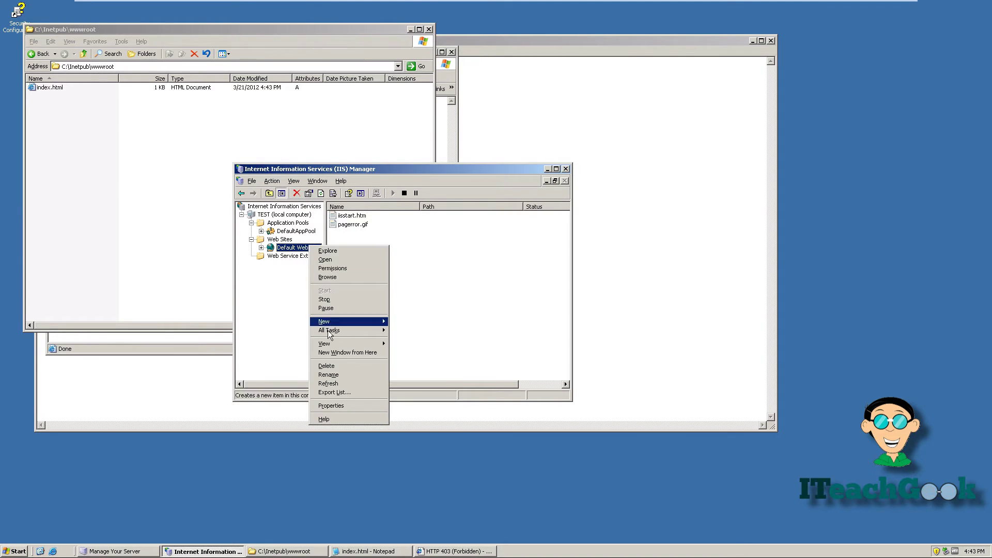
{"action": "left_click", "coordinate": [334, 406]}
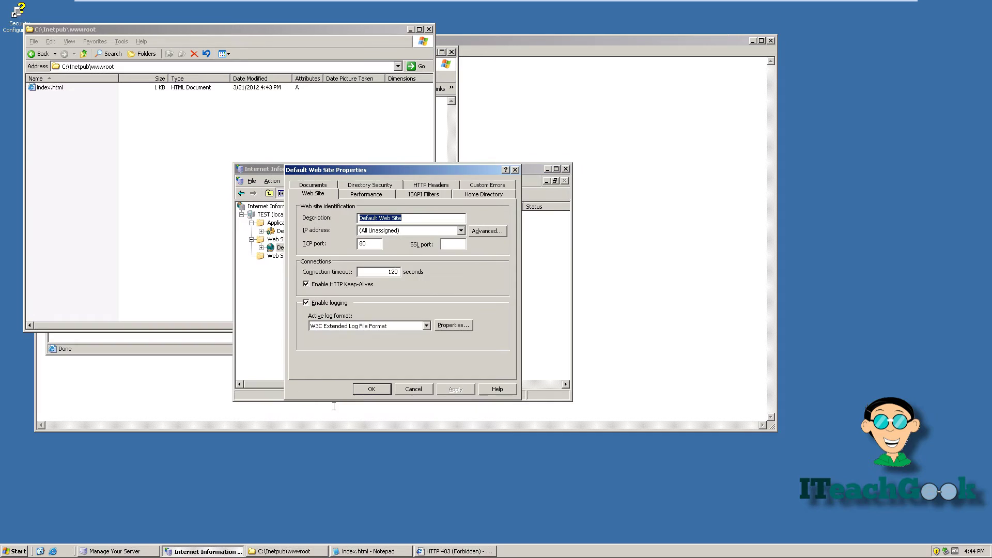
{"action": "left_click", "coordinate": [321, 185]}
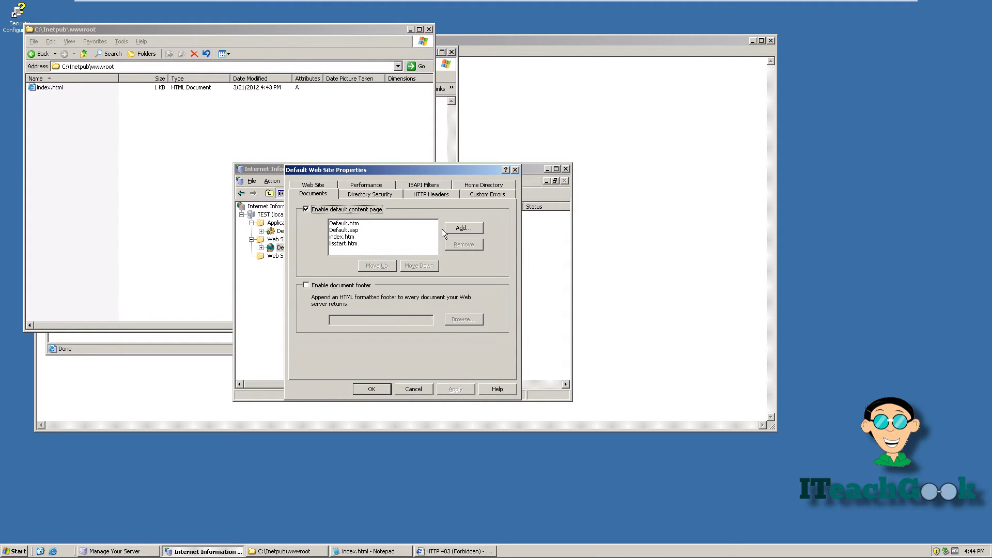
{"action": "left_click", "coordinate": [456, 230]}
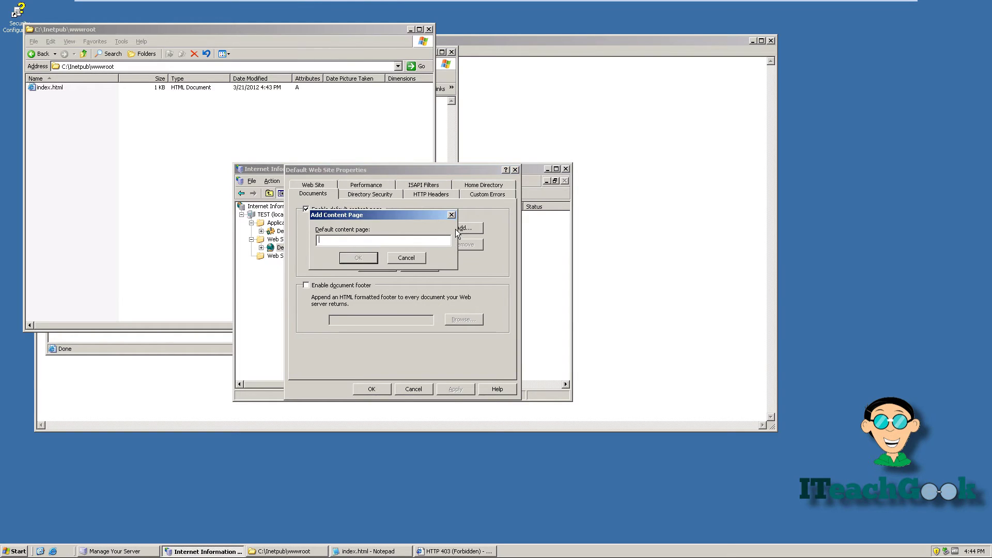
{"action": "type", "text": "index.html"}
{"action": "left_click", "coordinate": [358, 258]}
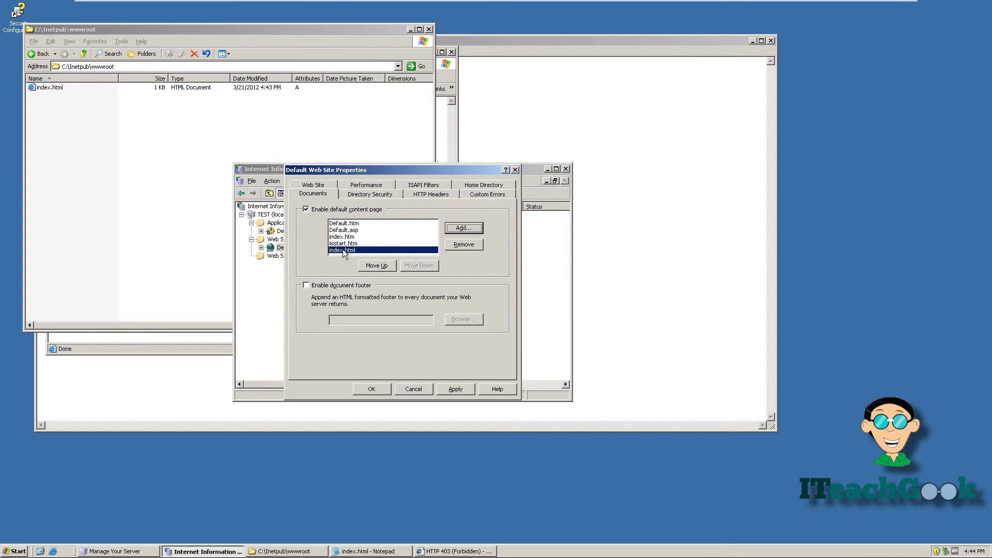
Step: Move index.html to first place among the default content pages, apply the change and close the site properties
{"action": "left_click", "coordinate": [378, 266]}
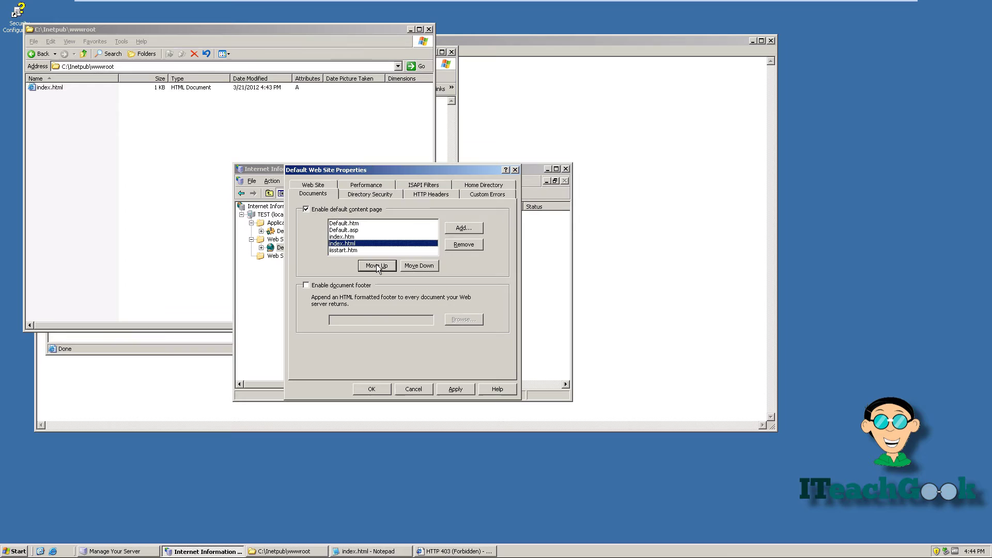
{"action": "left_click", "coordinate": [378, 267]}
{"action": "left_click", "coordinate": [377, 267]}
{"action": "left_click", "coordinate": [377, 266]}
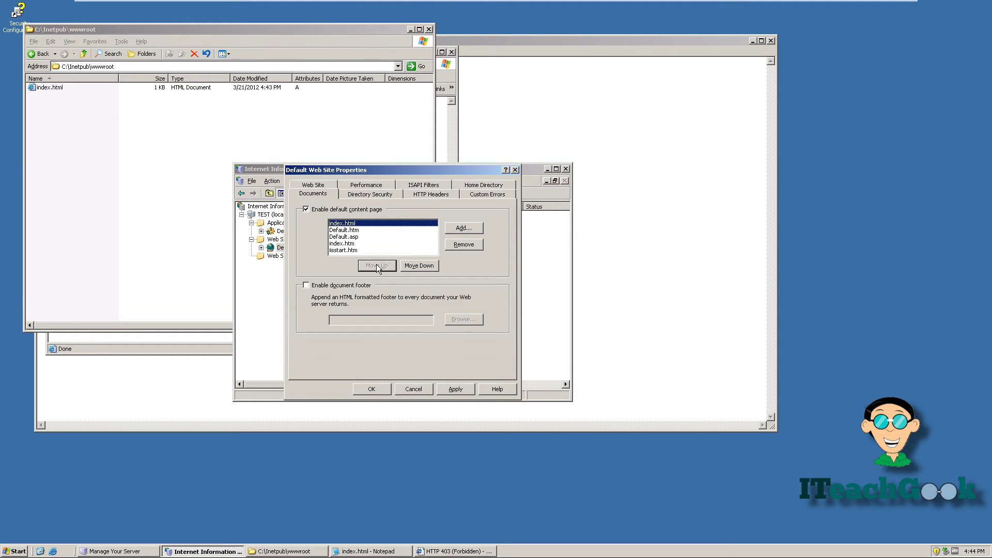
{"action": "left_click", "coordinate": [456, 389]}
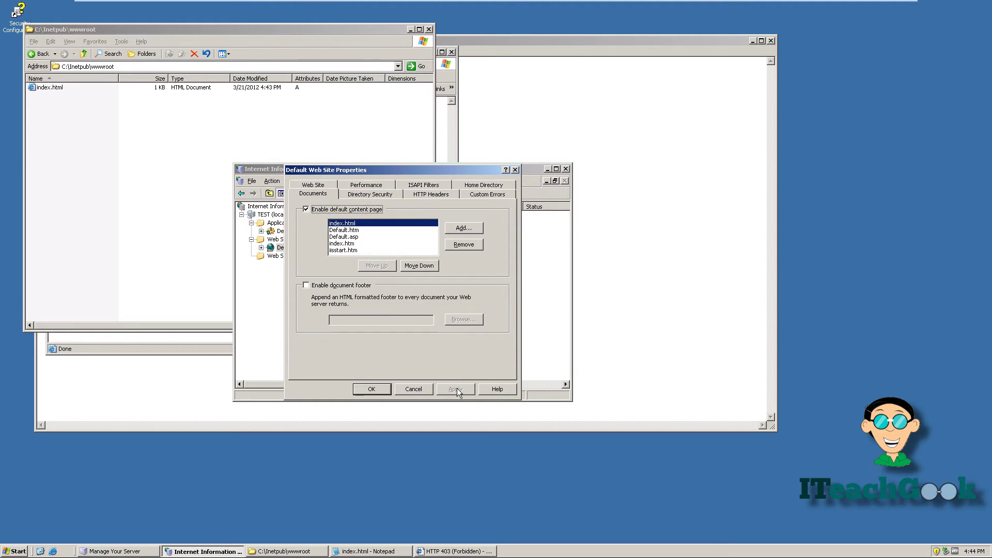
{"action": "left_click", "coordinate": [385, 389]}
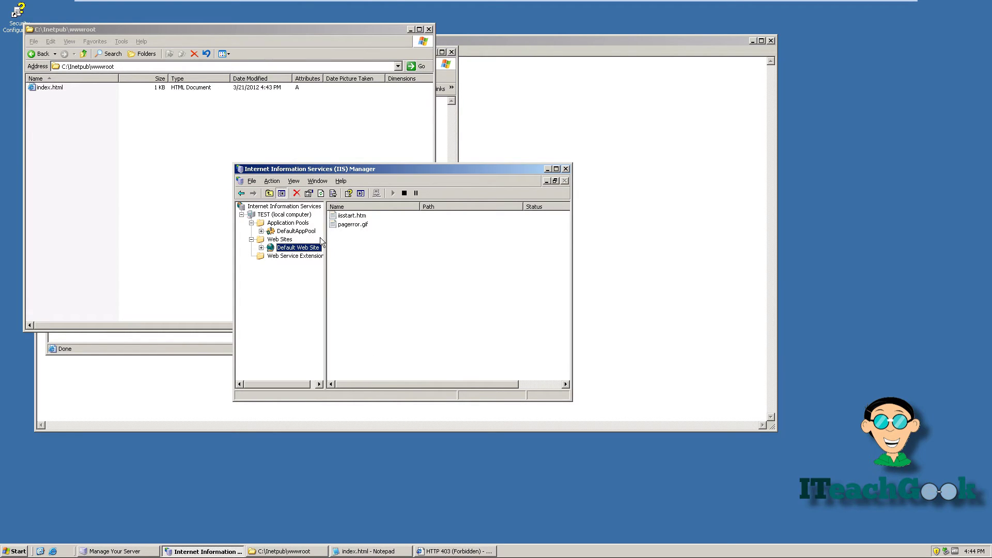
{"action": "left_click", "coordinate": [478, 551]}
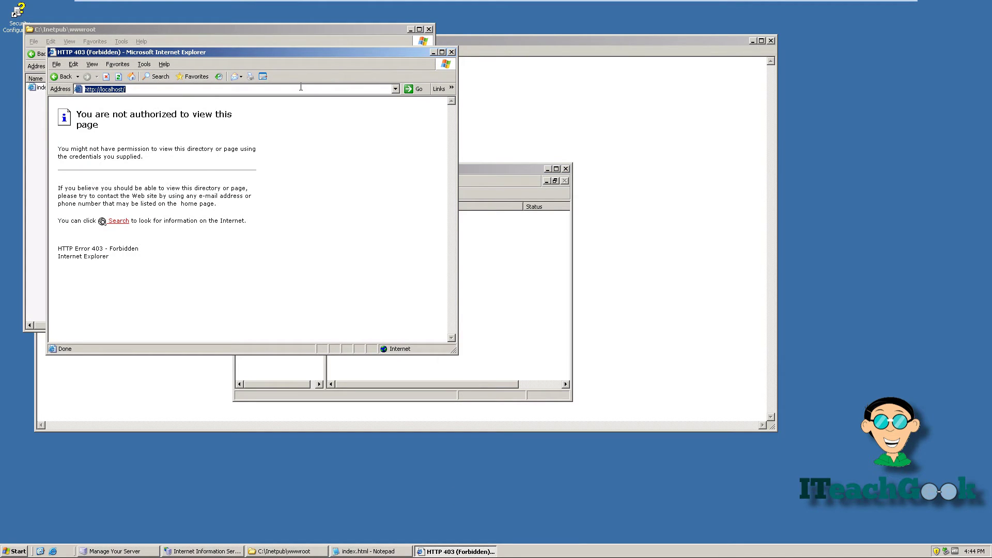
{"action": "left_click", "coordinate": [420, 90]}
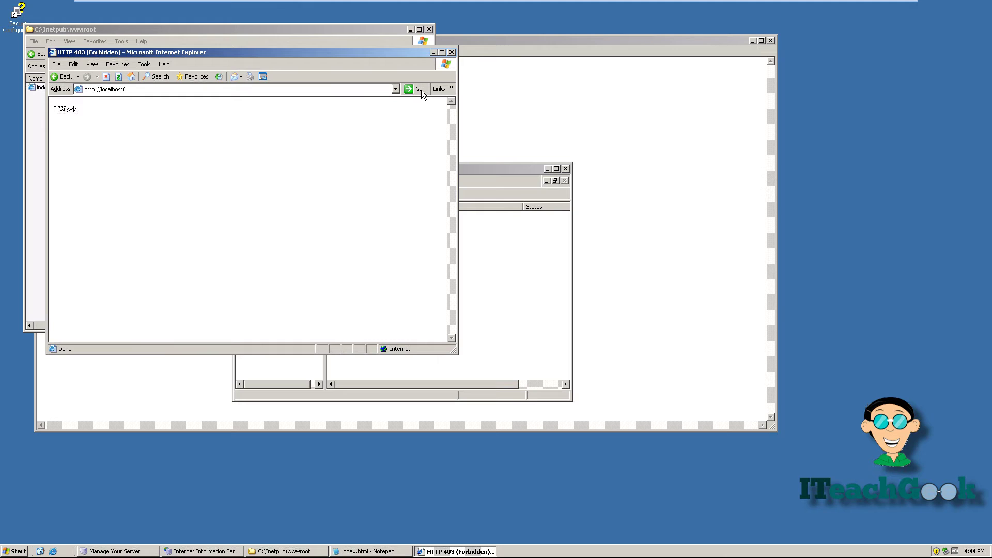
{"action": "left_click", "coordinate": [452, 52]}
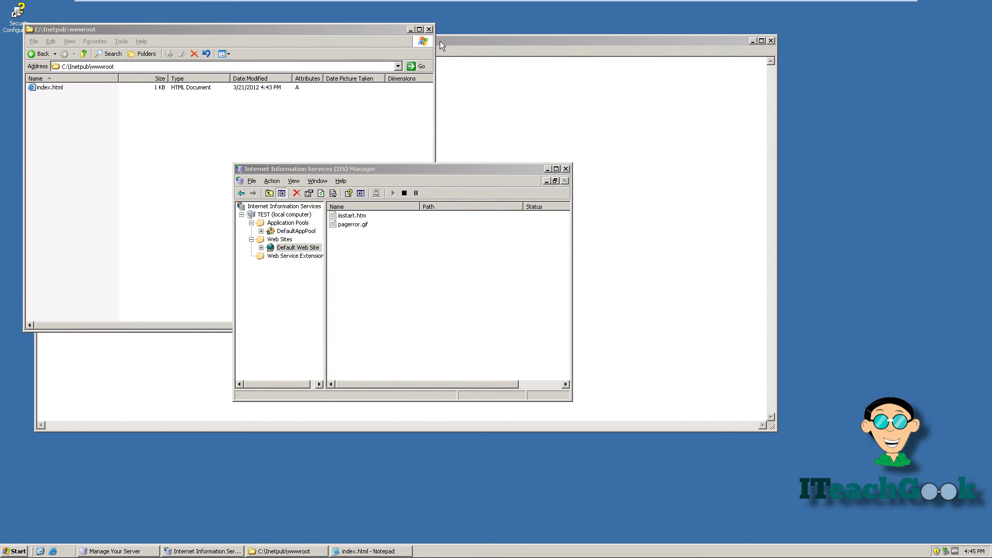
{"action": "left_click", "coordinate": [430, 29]}
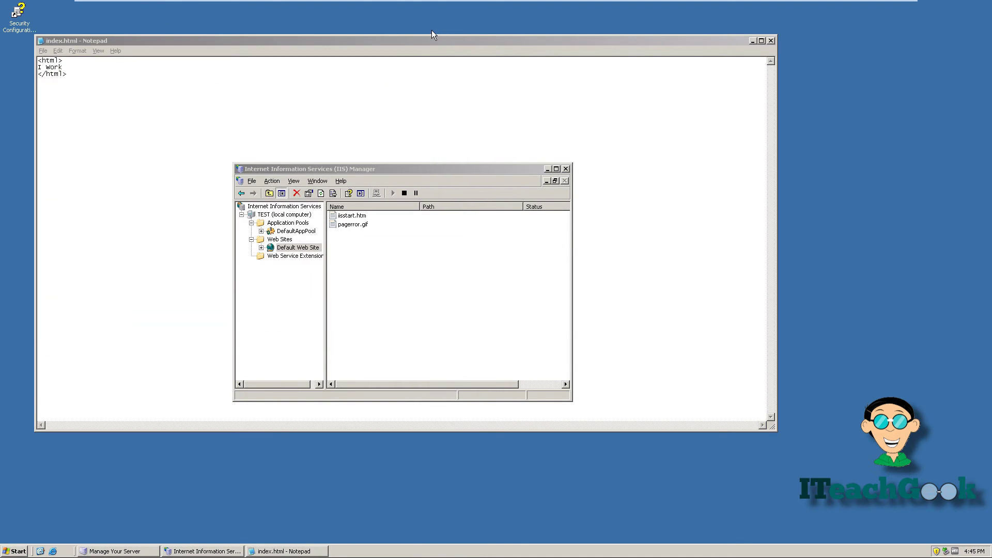
{"action": "left_click", "coordinate": [769, 41]}
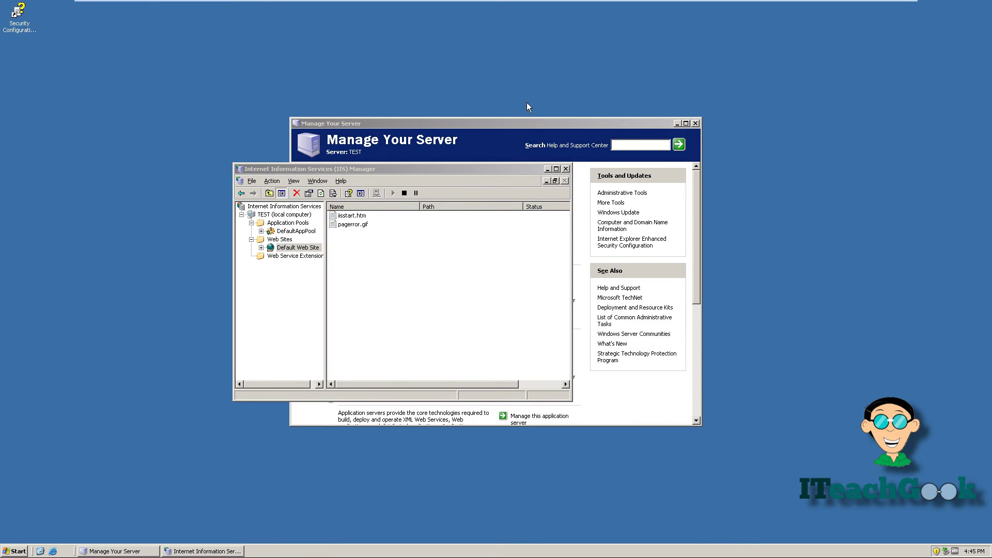
Step: Start a new virtual directory under Default Web Site with the alias monkey
{"action": "left_click", "coordinate": [294, 249]}
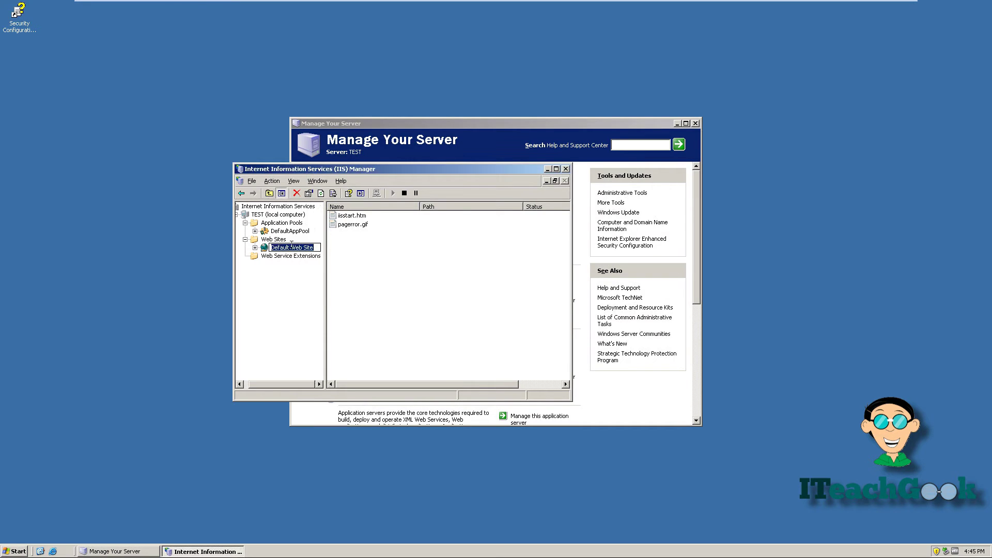
{"action": "right_click", "coordinate": [266, 249]}
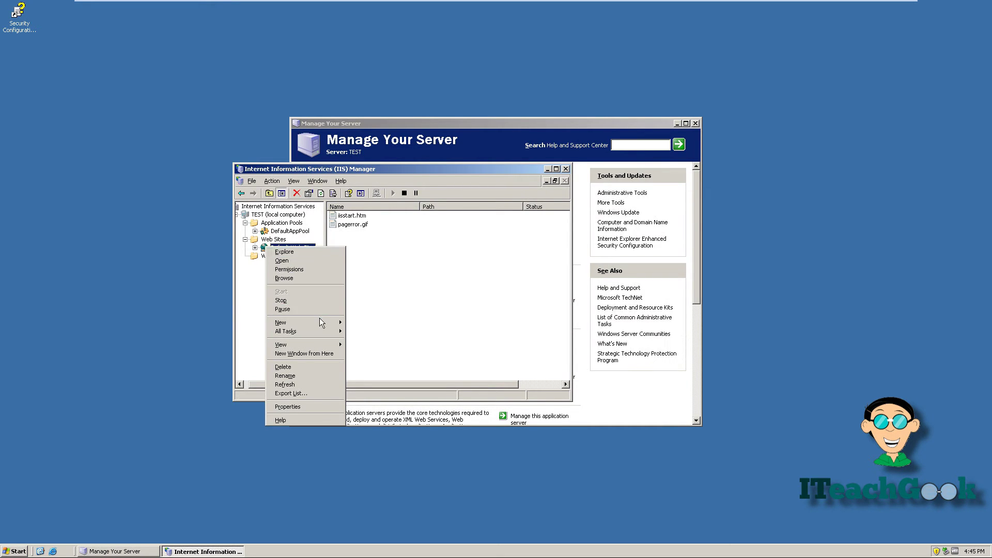
{"action": "mouse_move", "coordinate": [323, 324]}
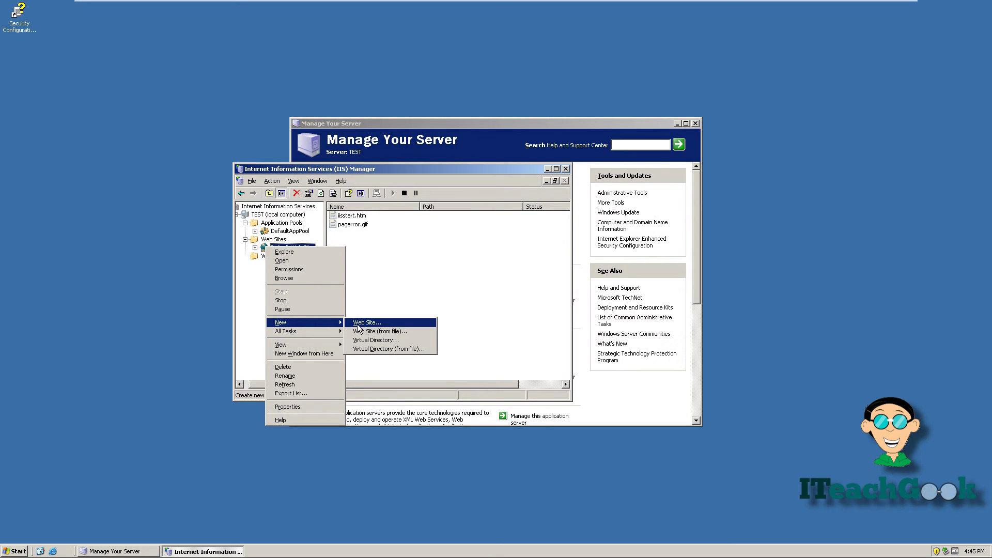
{"action": "left_click", "coordinate": [366, 341]}
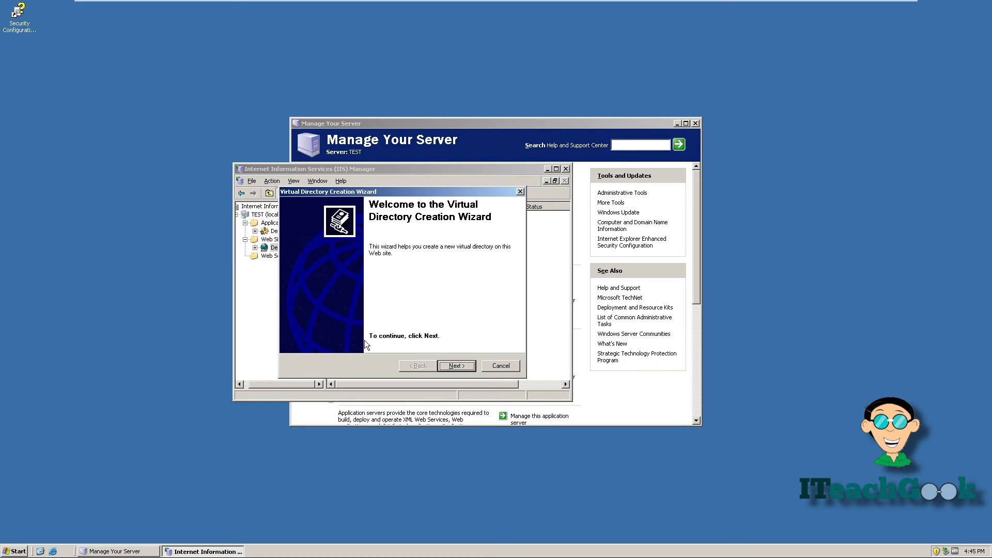
{"action": "left_click", "coordinate": [461, 365]}
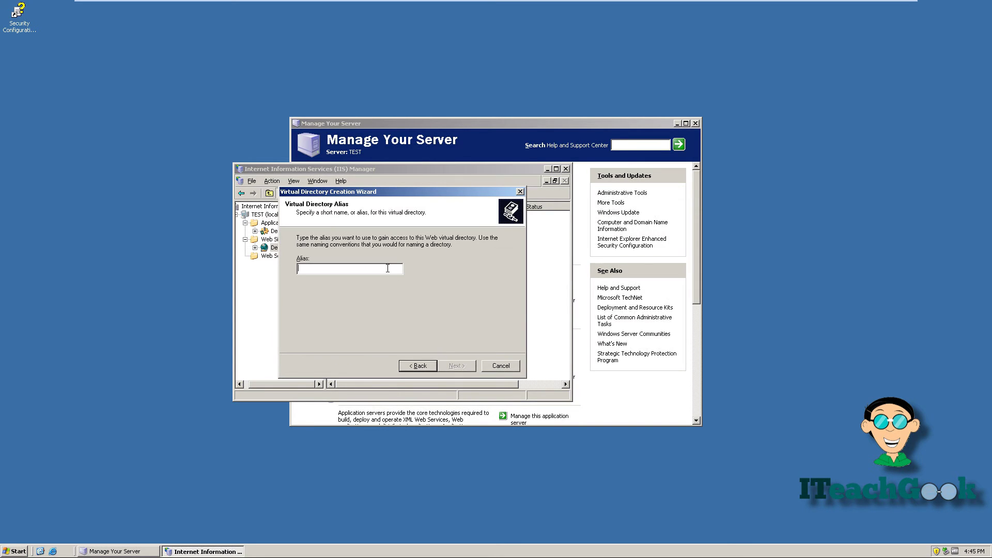
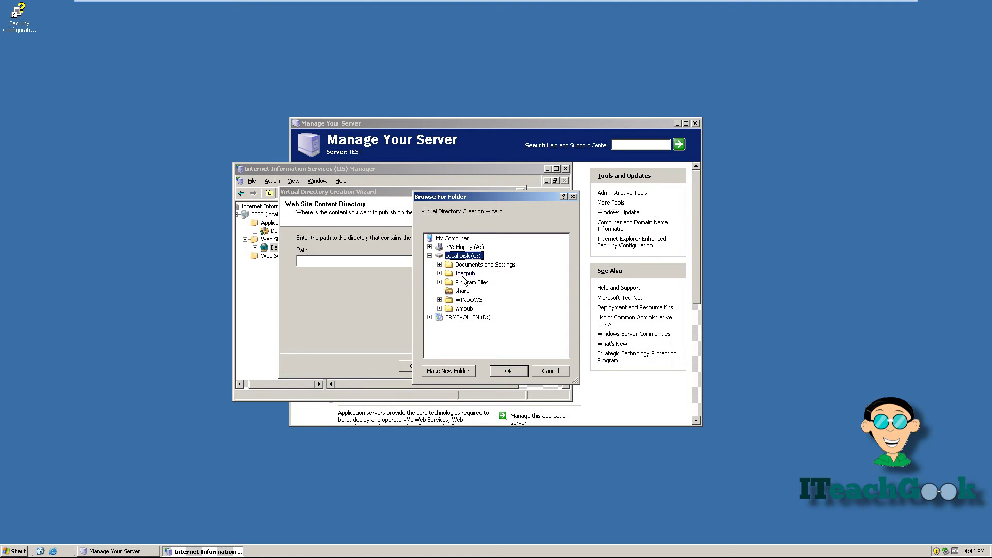
Step: Create a folder named test inside C:\Inetpub\wwwroot and choose it as the virtual directory's content path
{"action": "double_click", "coordinate": [465, 272]}
{"action": "left_click", "coordinate": [468, 291]}
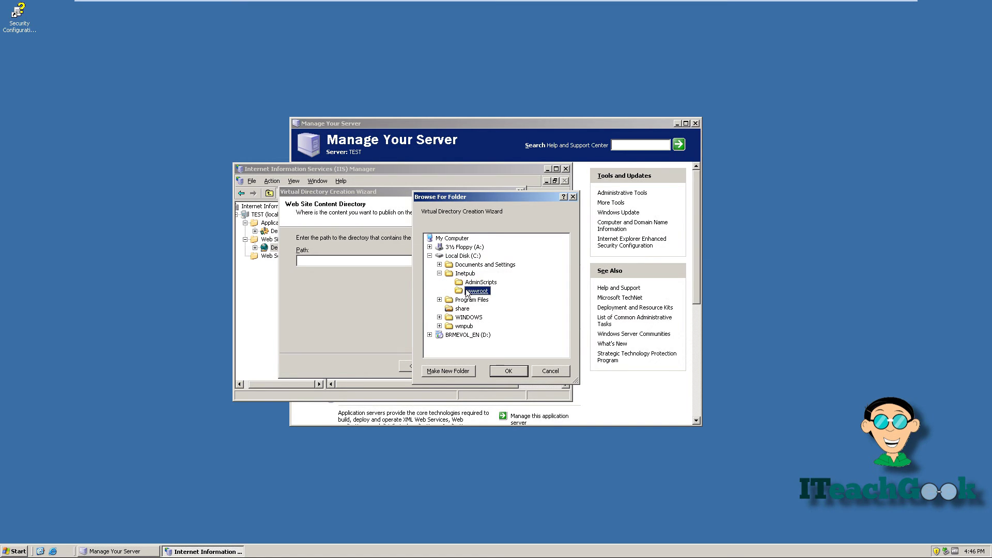
{"action": "left_click", "coordinate": [466, 371]}
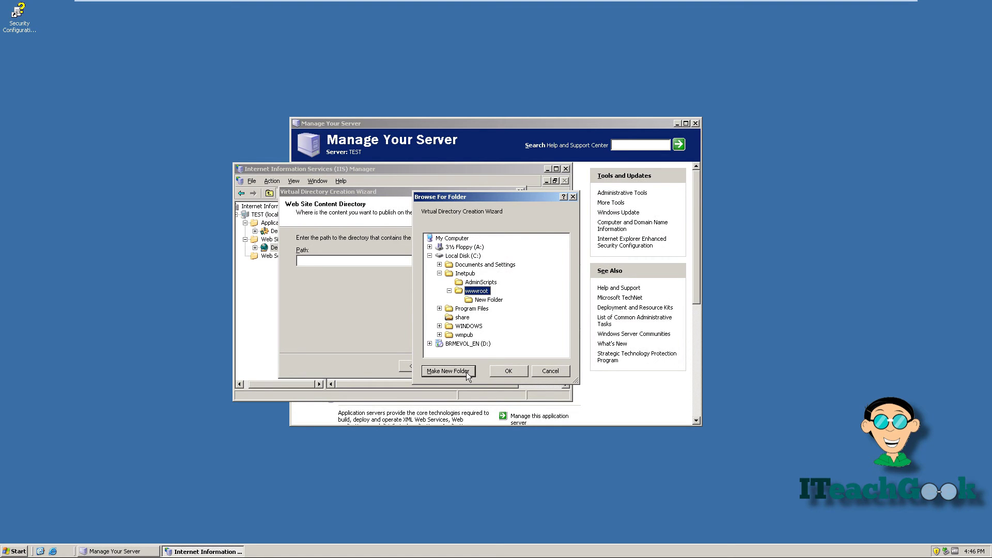
{"action": "left_click", "coordinate": [479, 301]}
{"action": "right_click", "coordinate": [479, 302]}
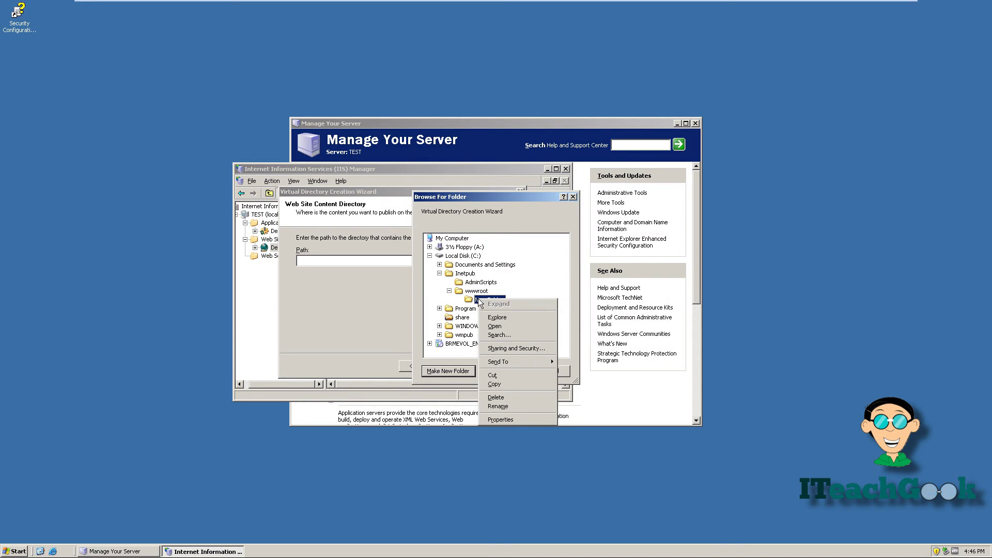
{"action": "left_click", "coordinate": [502, 406]}
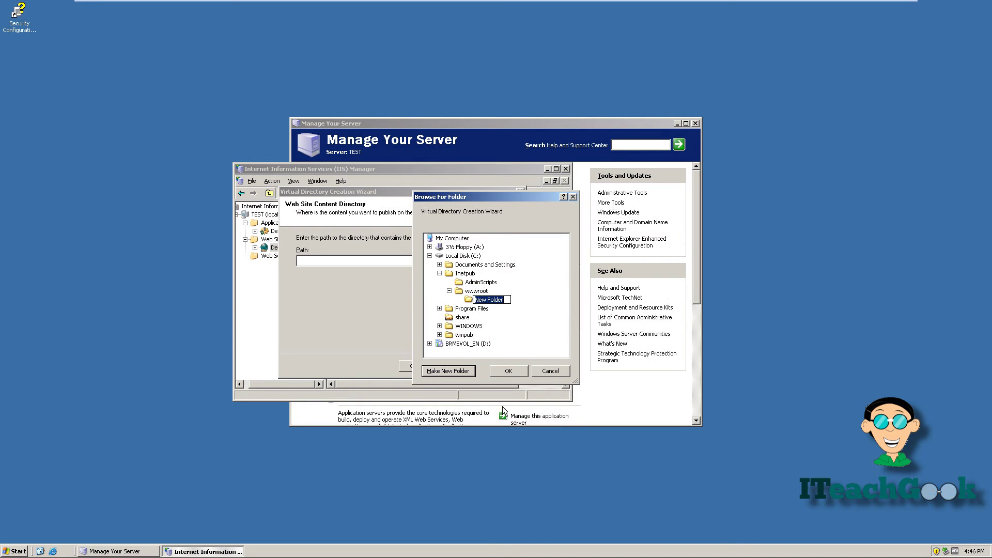
{"action": "type", "text": "test"}
{"action": "key", "text": "Return"}
{"action": "left_click", "coordinate": [508, 373]}
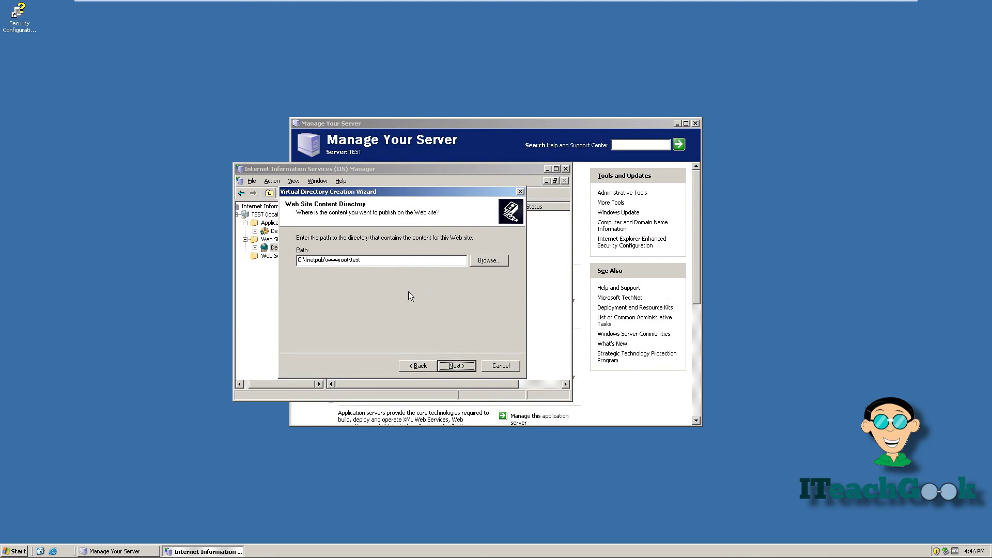
Step: Accept the test folder path, keep only the Read permission and finish creating the virtual directory
{"action": "left_click", "coordinate": [471, 368]}
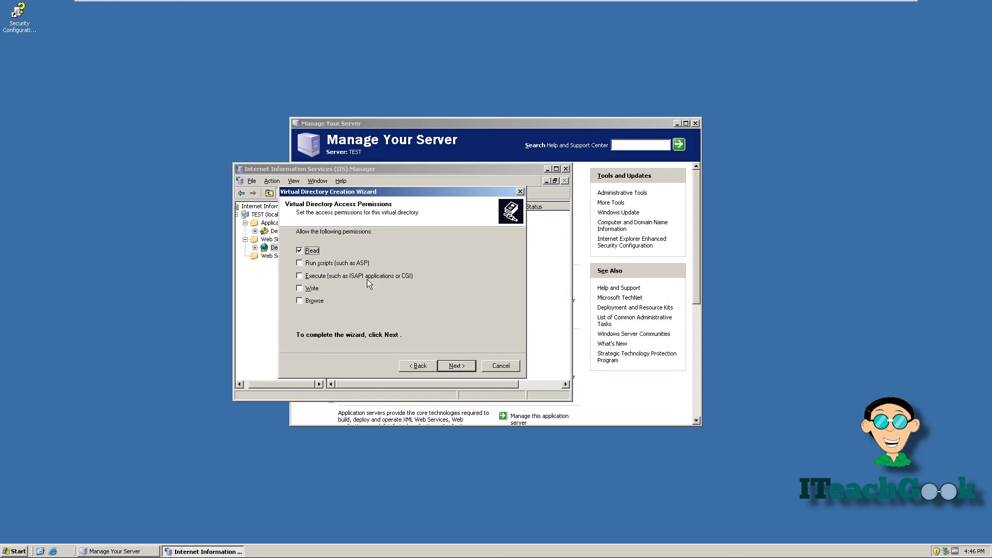
{"action": "left_click", "coordinate": [457, 365]}
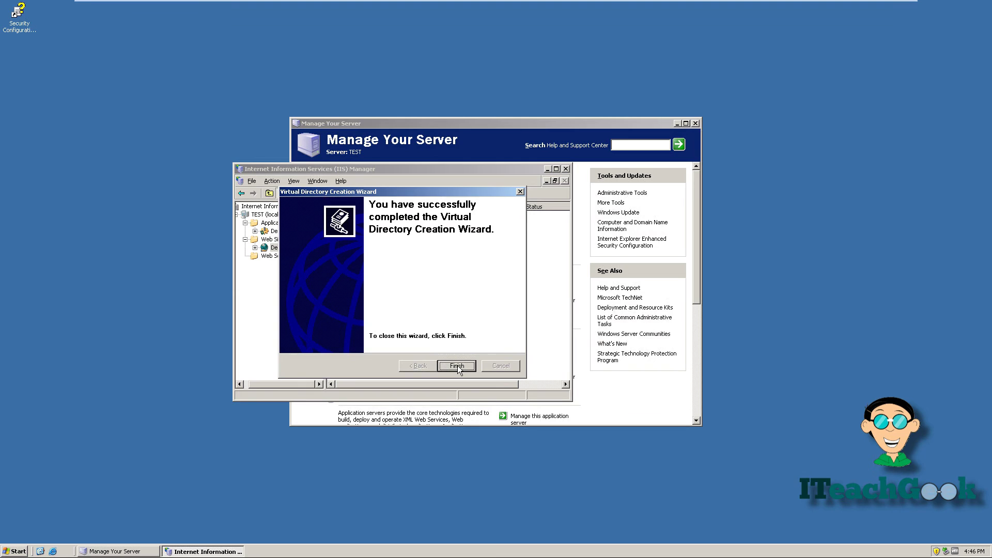
{"action": "left_click", "coordinate": [457, 365]}
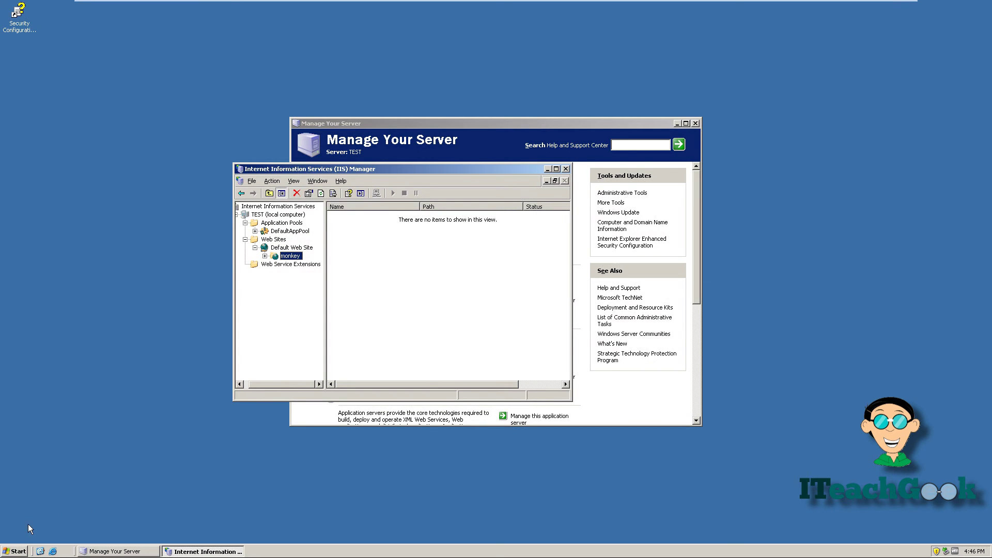
Step: Move index.html from C:\Inetpub\wwwroot into its test subfolder, check the folder's contents and close the folder window
{"action": "left_click", "coordinate": [18, 553]}
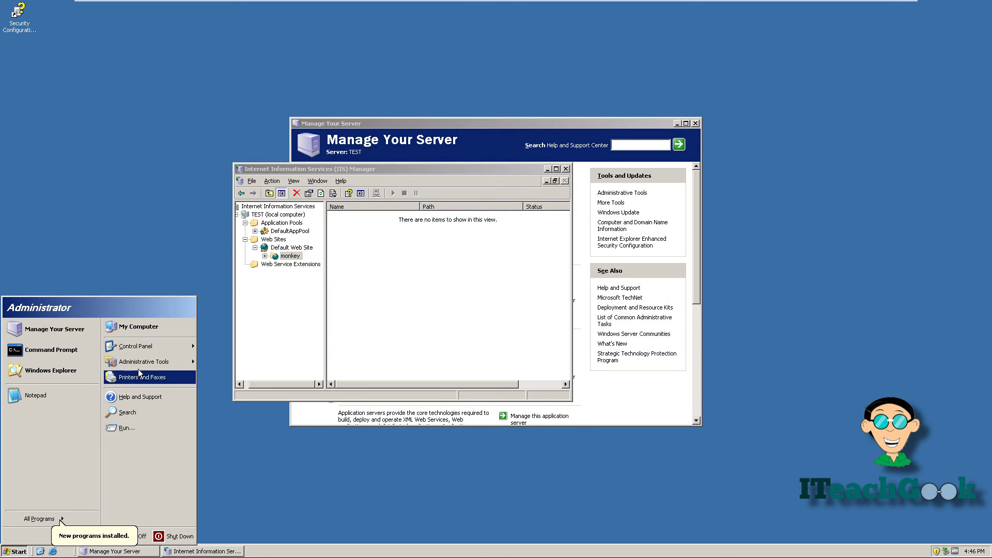
{"action": "left_click", "coordinate": [140, 330]}
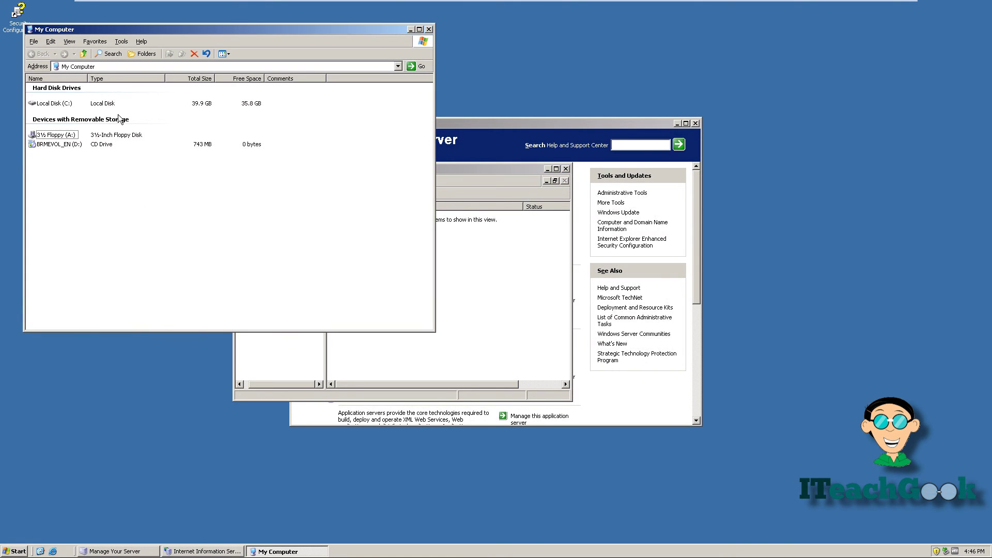
{"action": "double_click", "coordinate": [67, 104]}
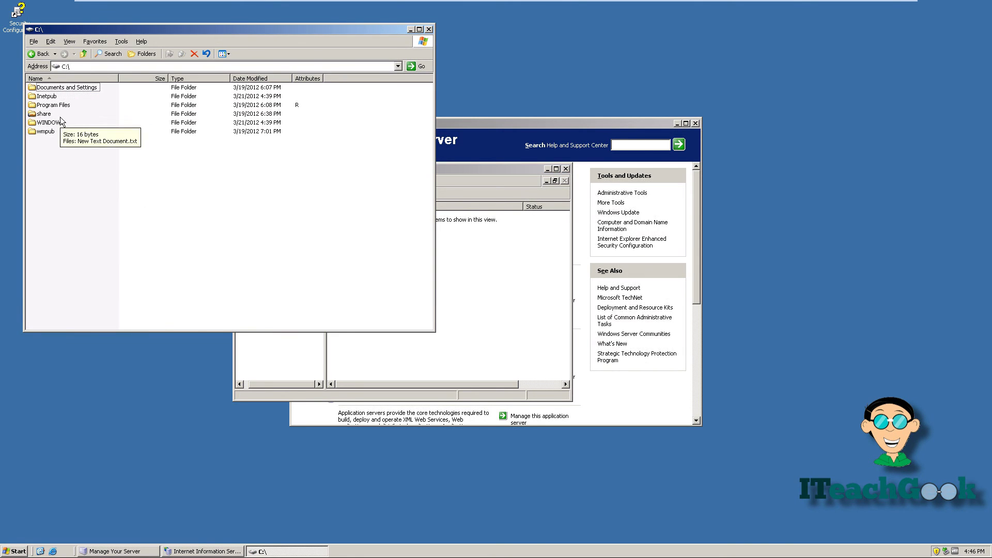
{"action": "double_click", "coordinate": [49, 96]}
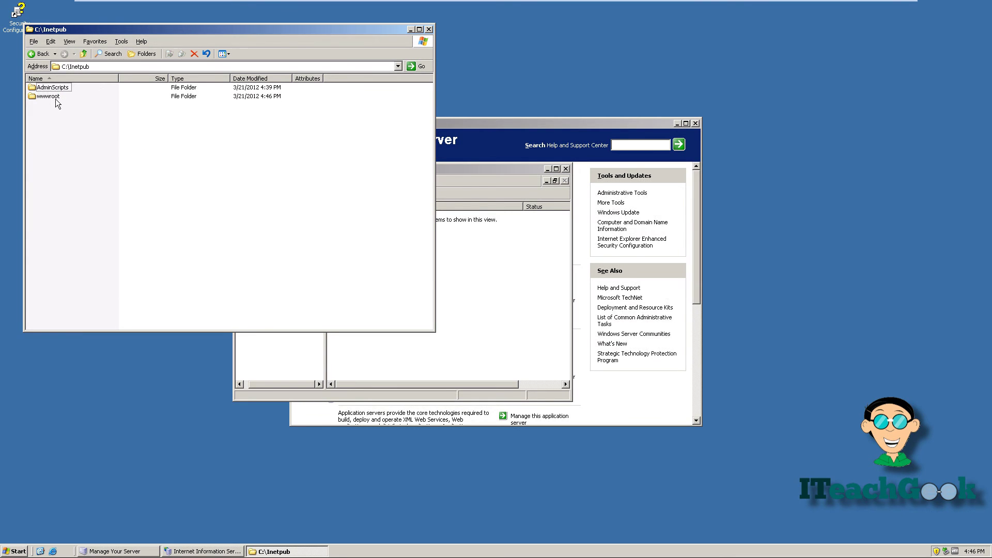
{"action": "double_click", "coordinate": [57, 98]}
{"action": "left_click", "coordinate": [57, 99]}
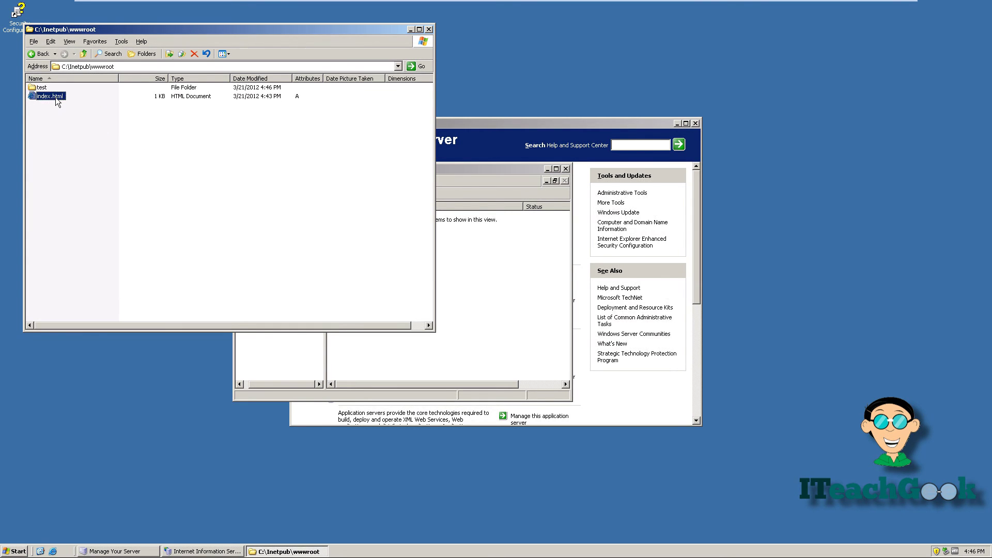
{"action": "left_click_drag", "start_coordinate": [57, 102], "coordinate": [47, 93]}
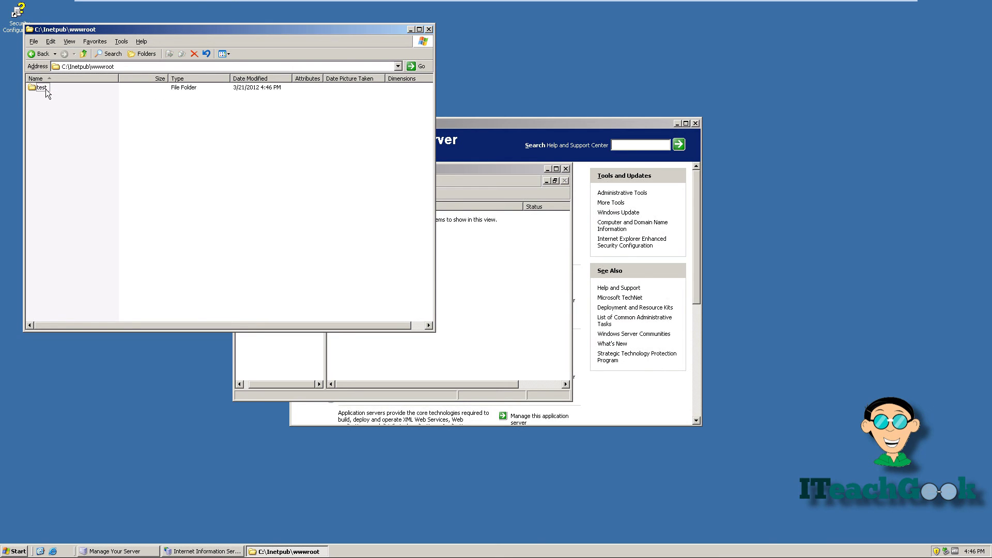
{"action": "double_click", "coordinate": [47, 91]}
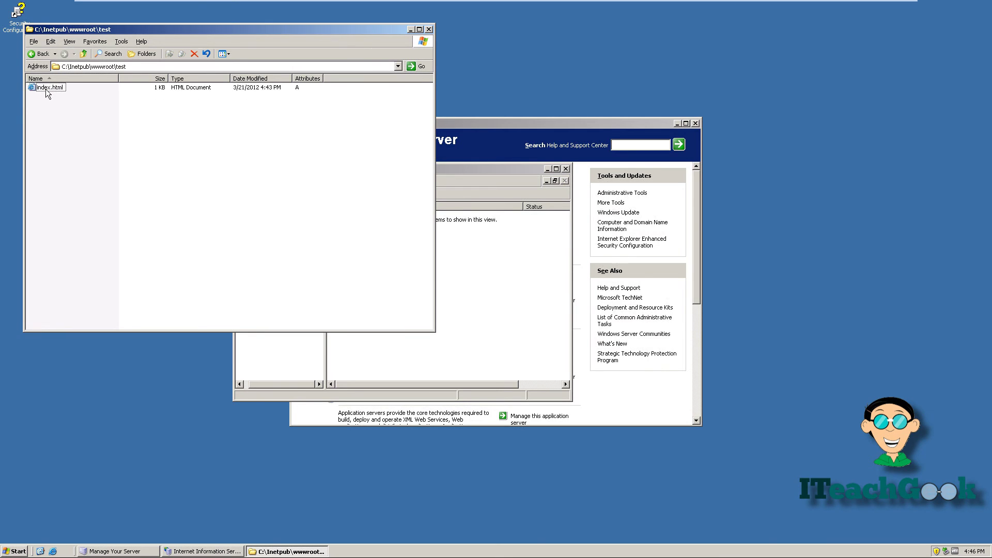
{"action": "left_click", "coordinate": [428, 29]}
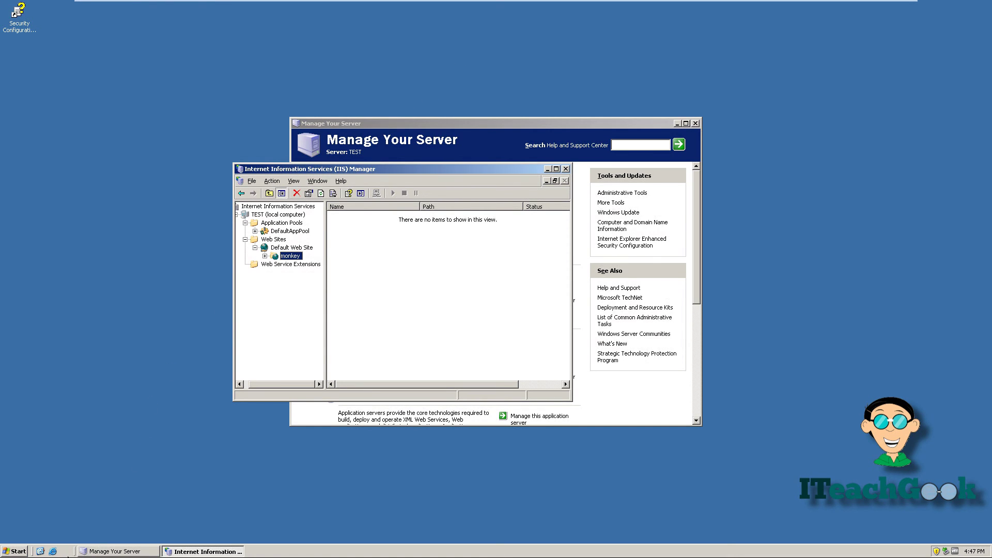
Step: Switch to Internet Explorer and load localhost/monkey to test the virtual directory
{"action": "left_click", "coordinate": [53, 551]}
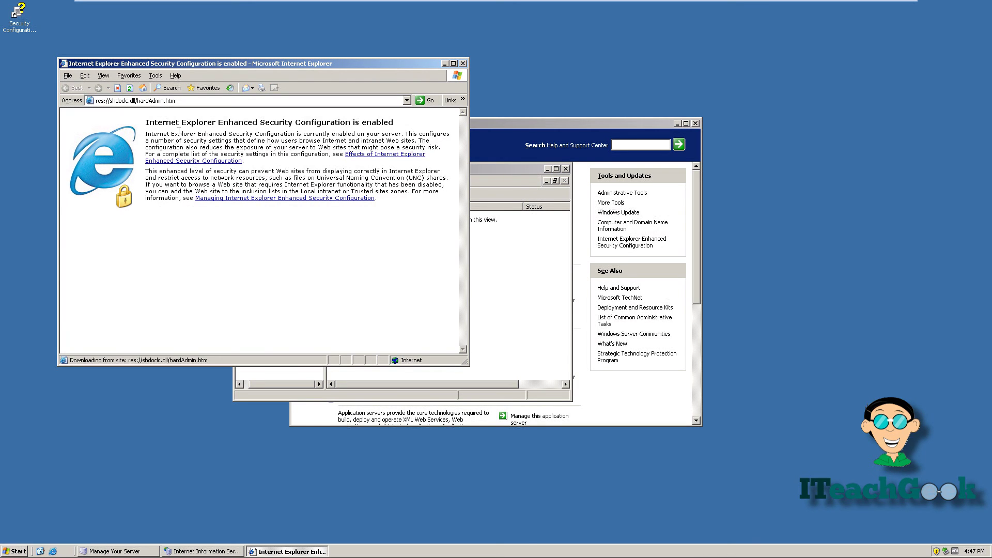
{"action": "left_click", "coordinate": [192, 100]}
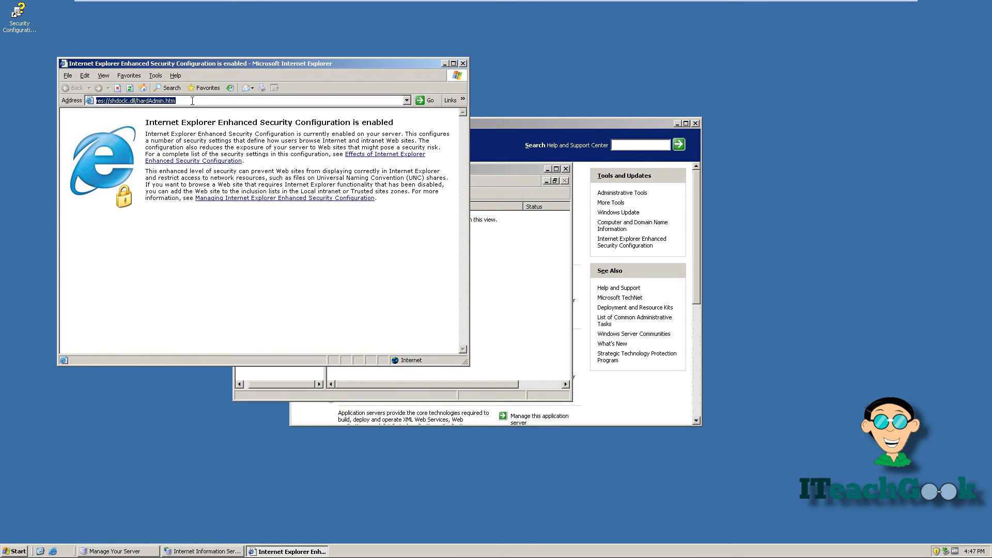
{"action": "type", "text": "localh"}
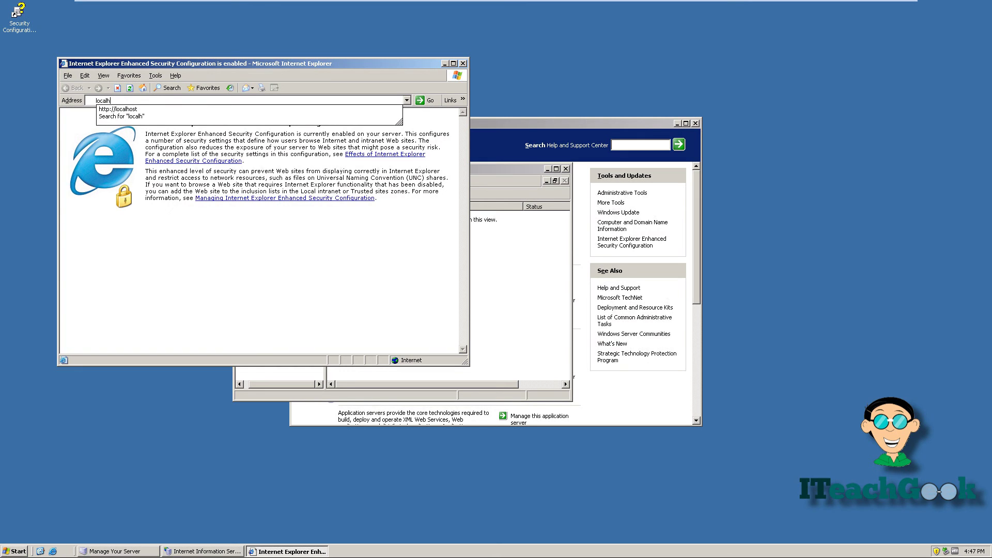
{"action": "type", "text": "ost/monkey"}
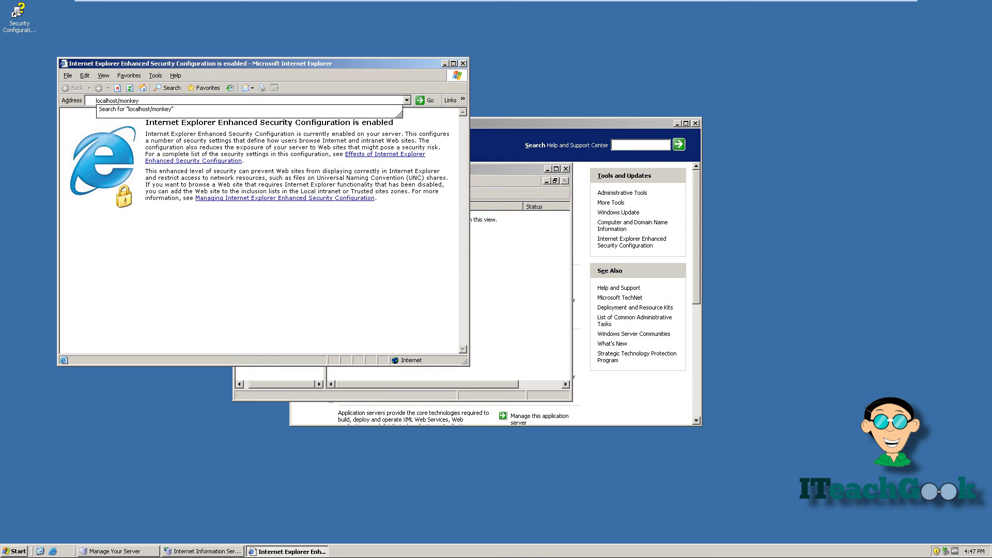
{"action": "key", "text": "Return"}
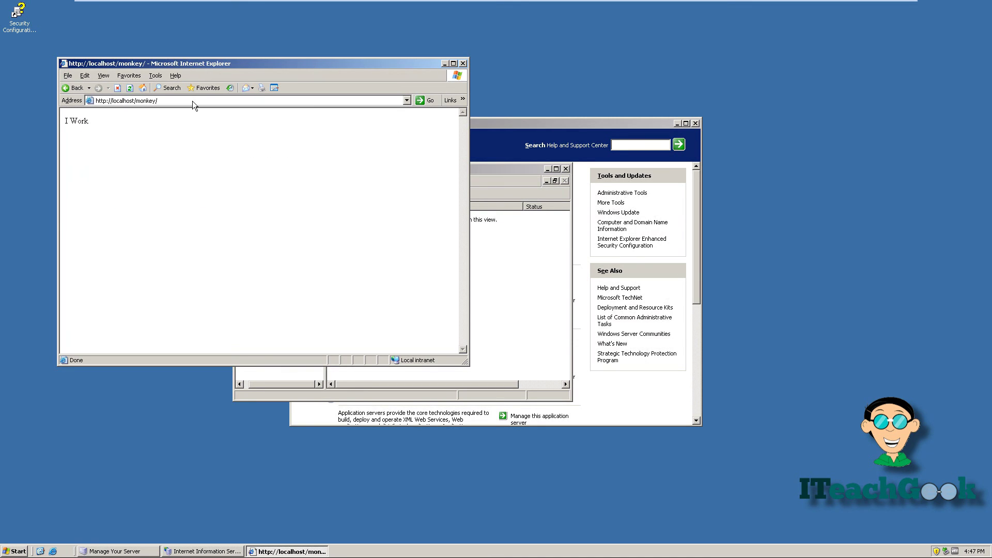